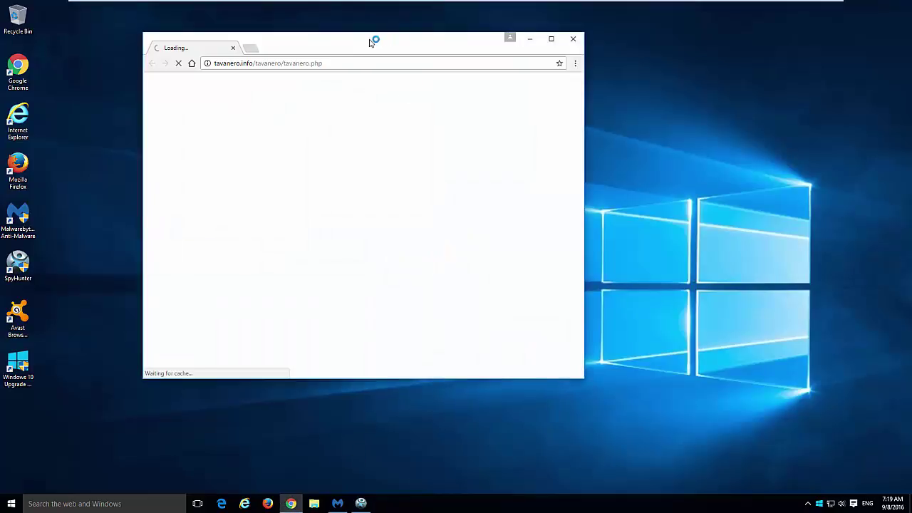
Step: Reposition the Chrome window to show its hijacked Tavanero Search start page at tavanero.info
drag(373, 43, 463, 53)
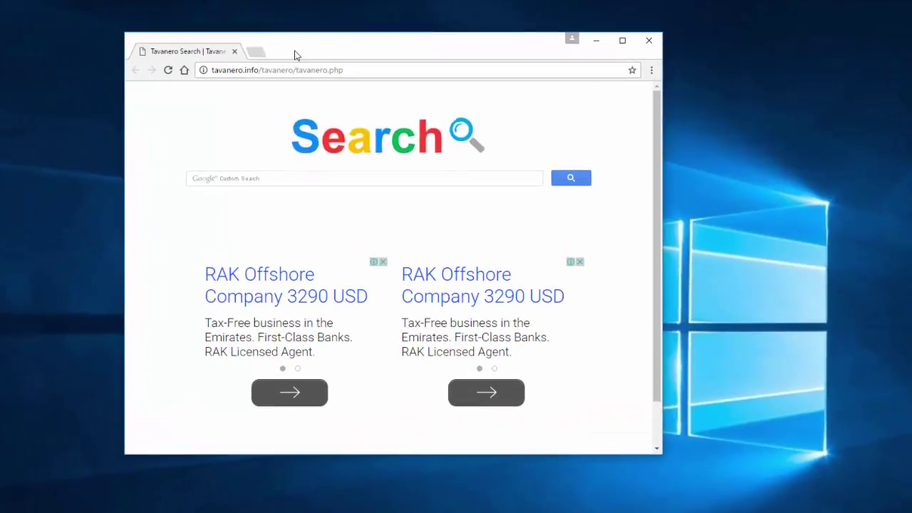
drag(295, 55, 278, 41)
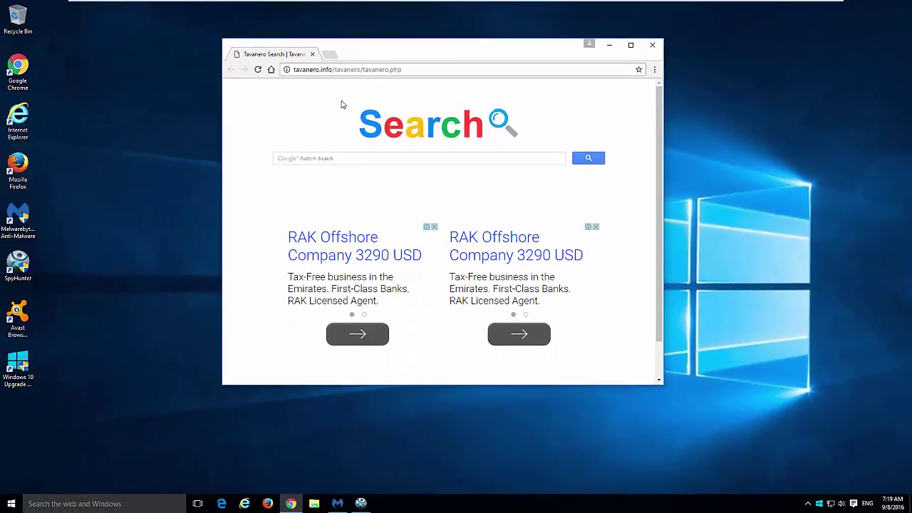
Step: Open the Internet Explorer desktop shortcut's Properties to show its tavanero.info target
right_click(25, 125)
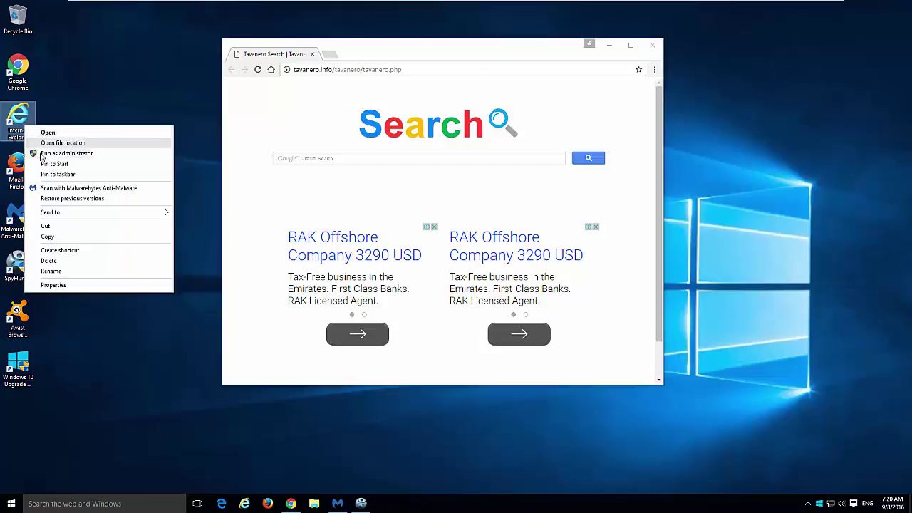
click(53, 285)
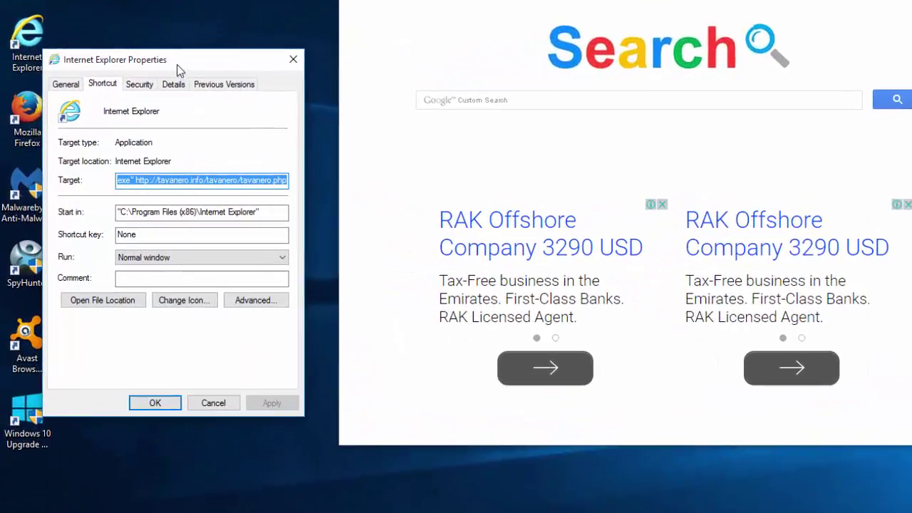
drag(178, 68, 223, 20)
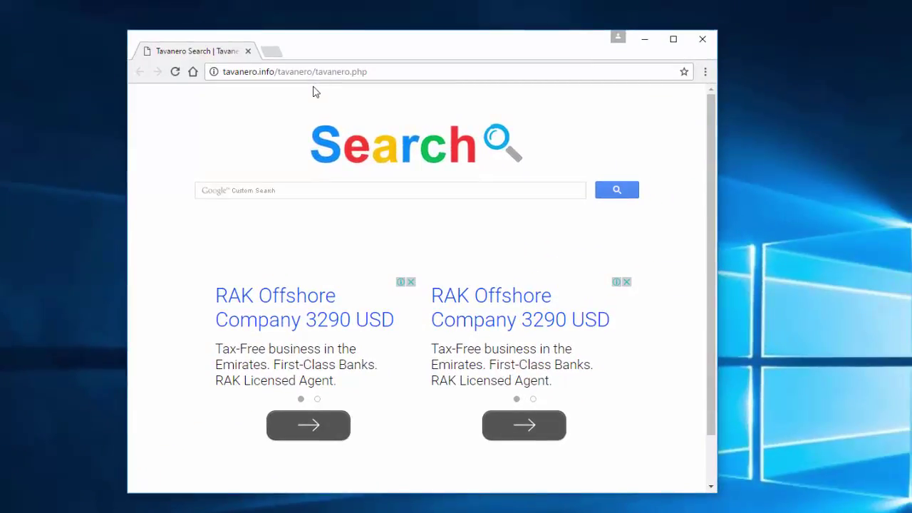
click(311, 192)
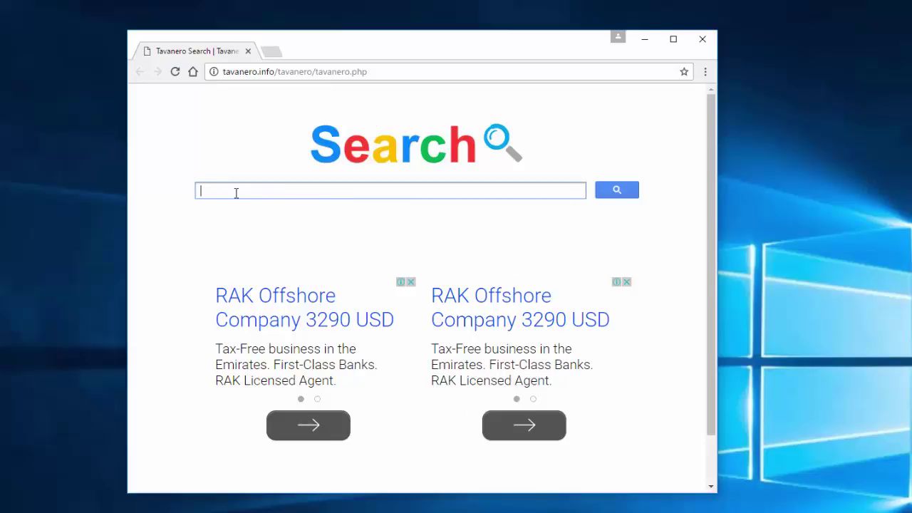
click(496, 242)
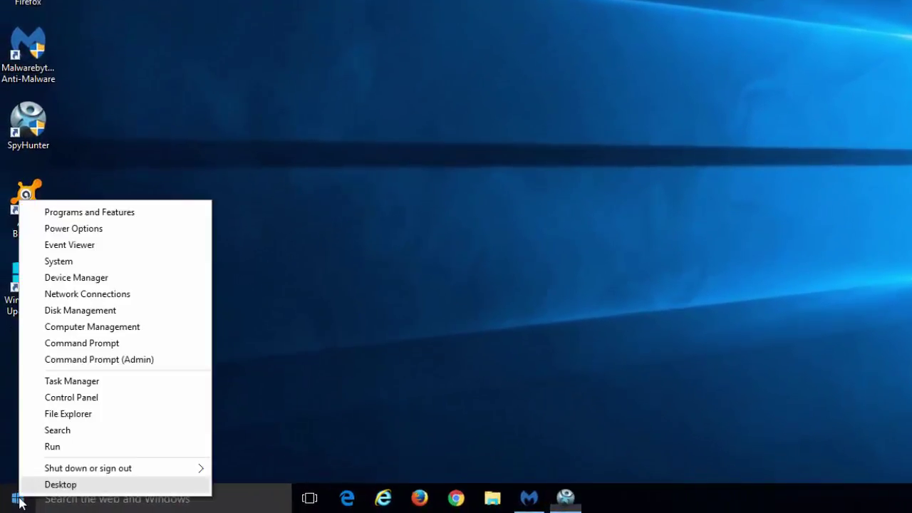
Step: Open Programs and Features from the Start button's context menu
click(143, 212)
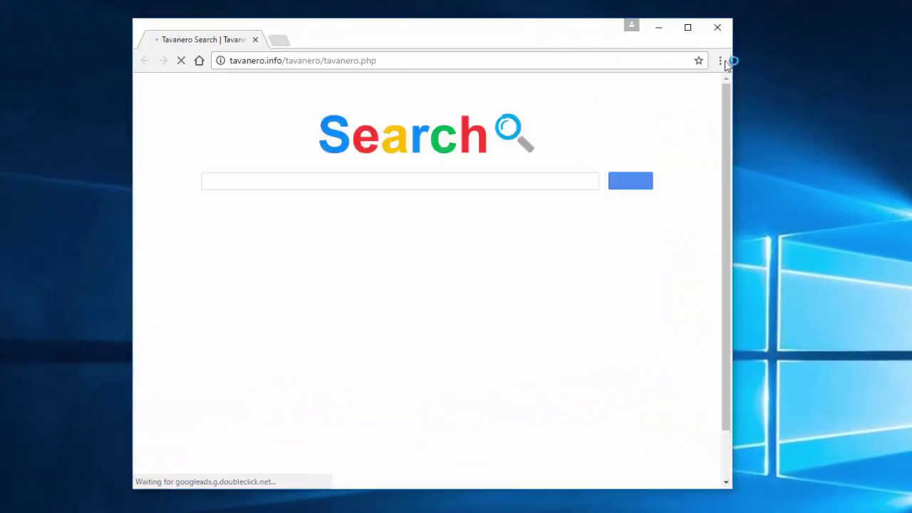
Step: Check Chrome's extensions page lists only Google Docs, Docs Offline, Sheets and Slides
click(719, 61)
click(614, 293)
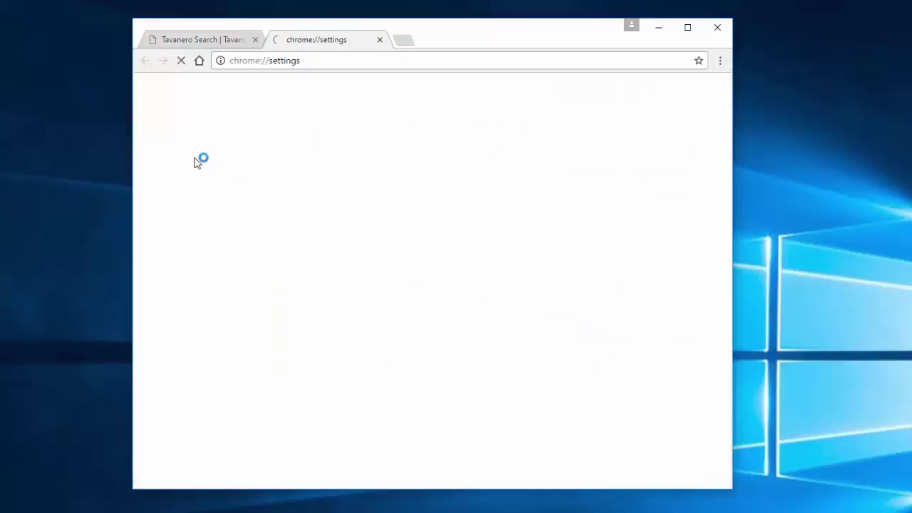
click(167, 139)
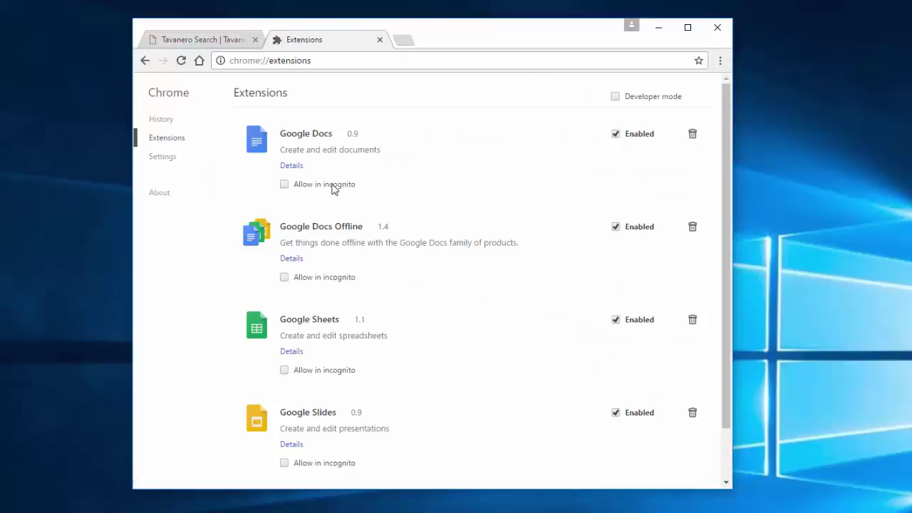
scroll(454, 293, down, 2)
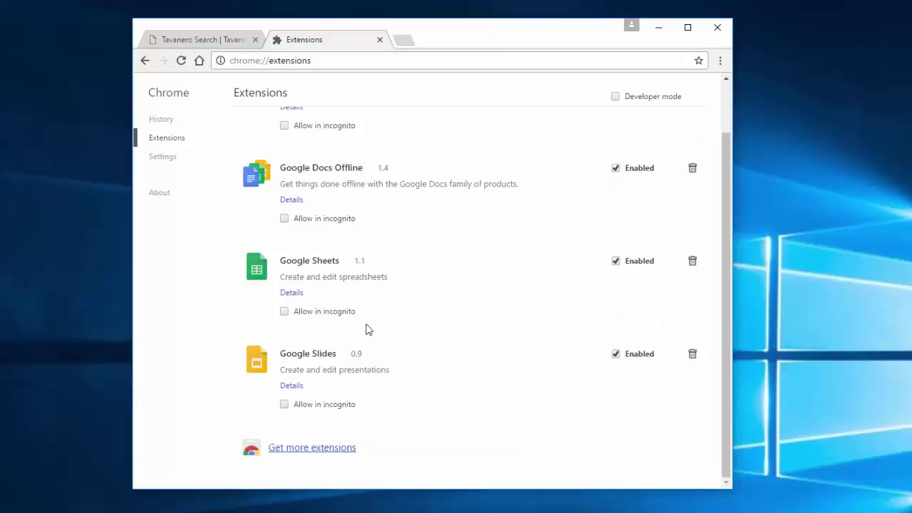
scroll(399, 323, up, 2)
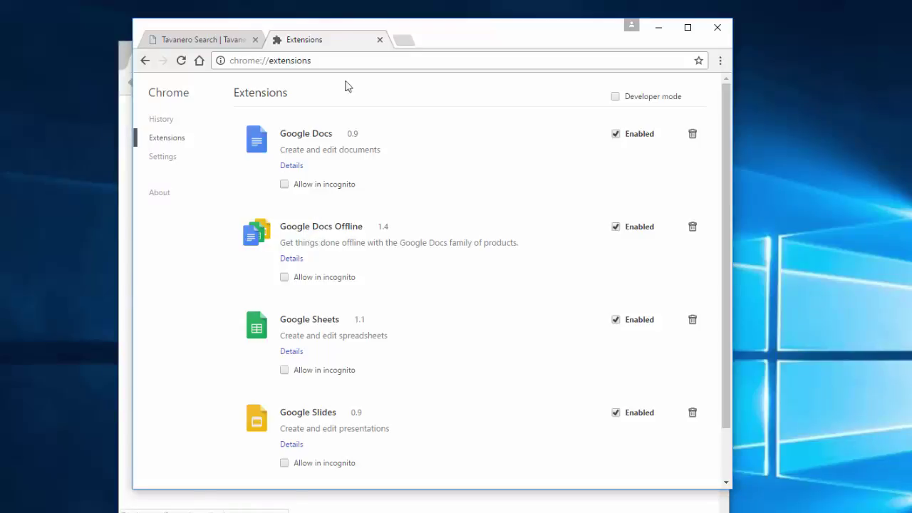
drag(433, 38, 433, 42)
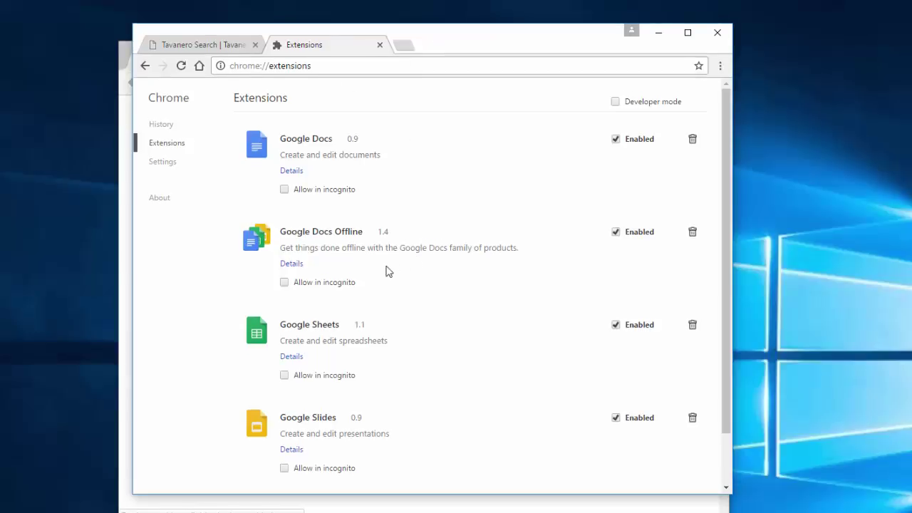
scroll(399, 292, down, 2)
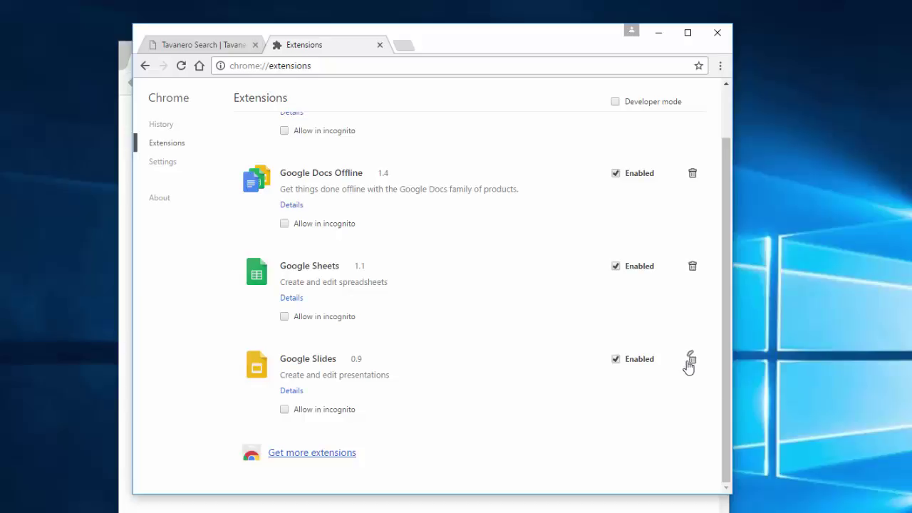
Step: Close Chrome and bring up Firefox's installed extensions in the Add-ons manager
click(718, 33)
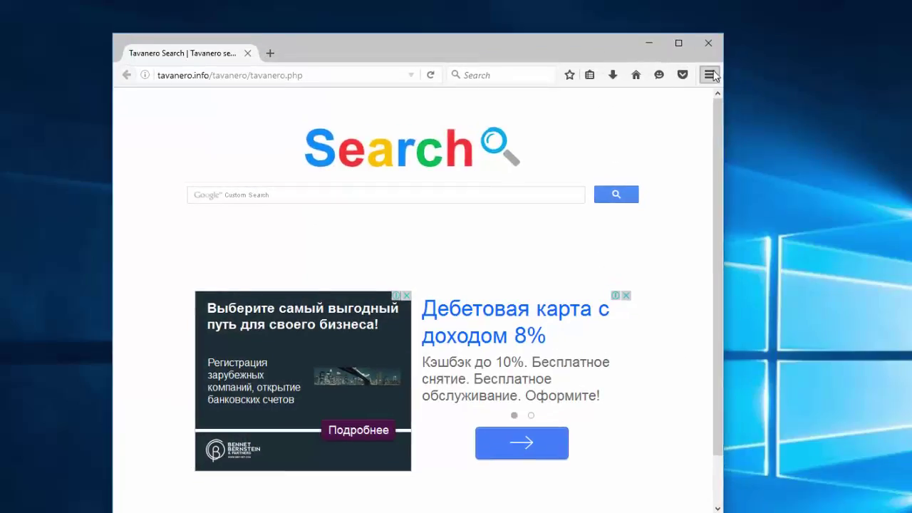
click(710, 75)
click(682, 268)
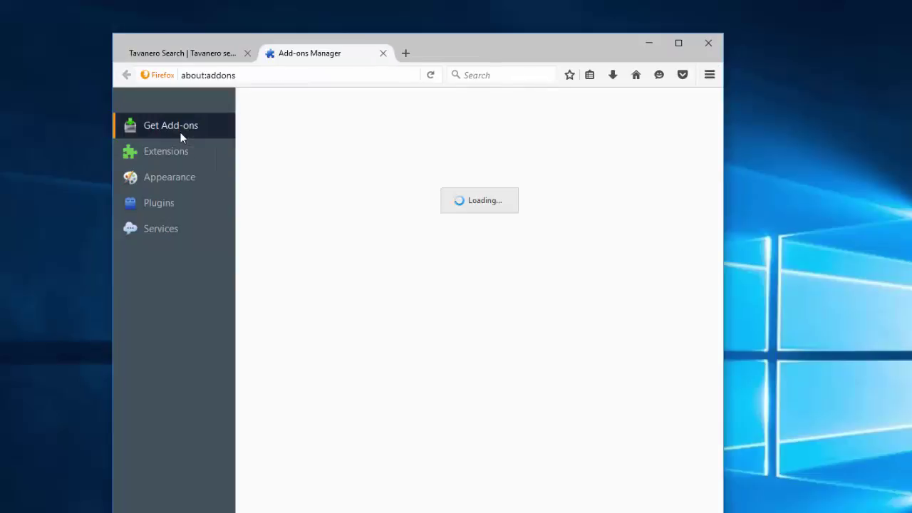
click(170, 152)
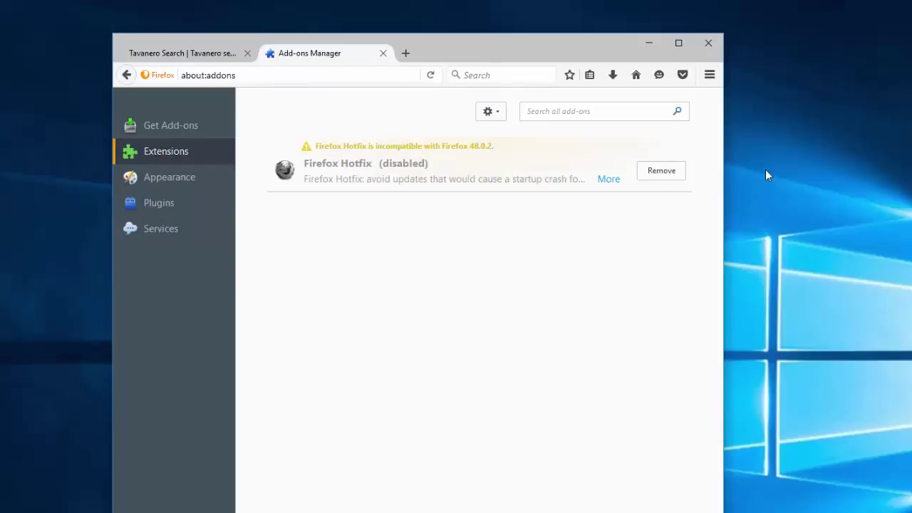
Step: Remove the Firefox Hotfix extension, then close the add-ons tab and Firefox
click(661, 176)
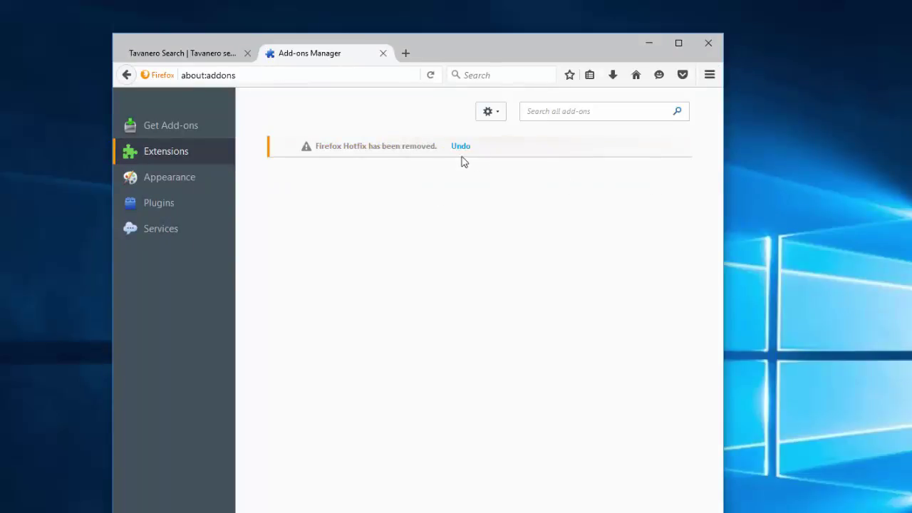
click(460, 147)
click(655, 176)
click(382, 53)
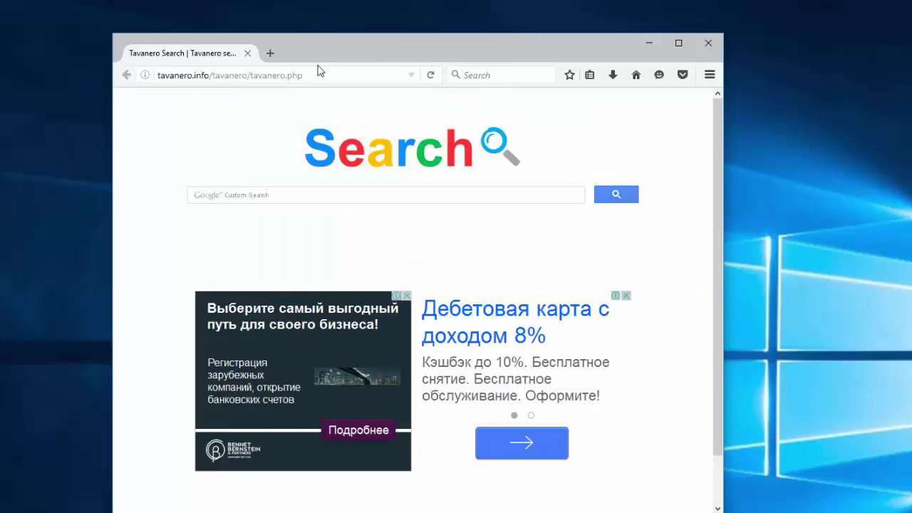
click(708, 43)
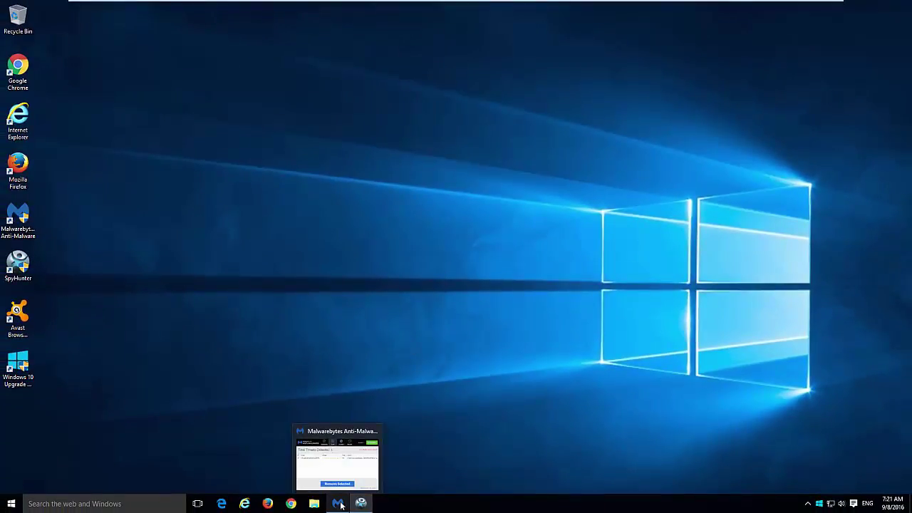
Step: Bring up SpyHunter 4's scan results and move its window to the right
click(340, 505)
click(362, 503)
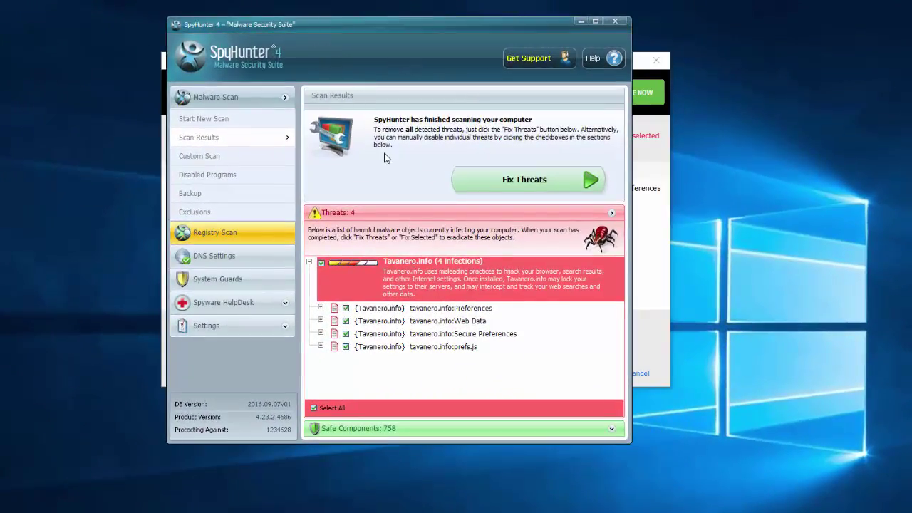
drag(362, 30, 402, 32)
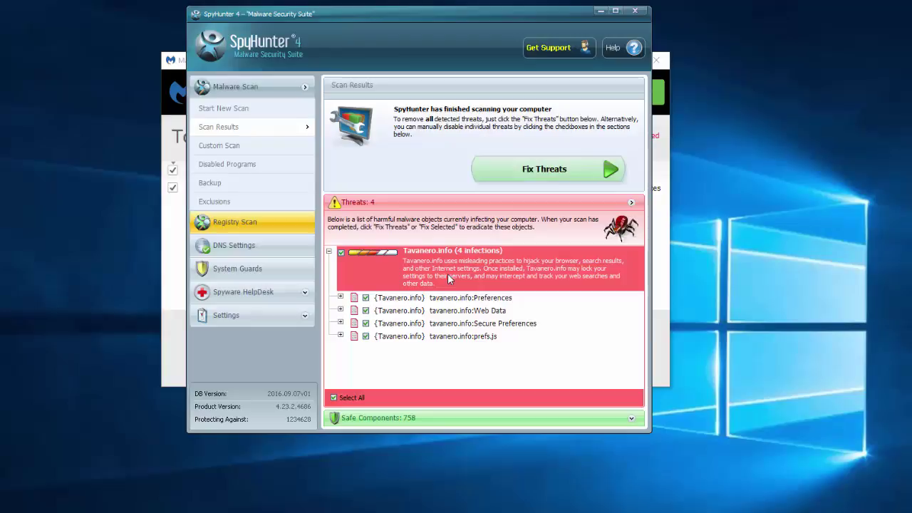
Step: Expand the Preferences, Web Data, Secure Preferences and prefs.js Tavanero.info entries, then minimize SpyHunter
click(340, 296)
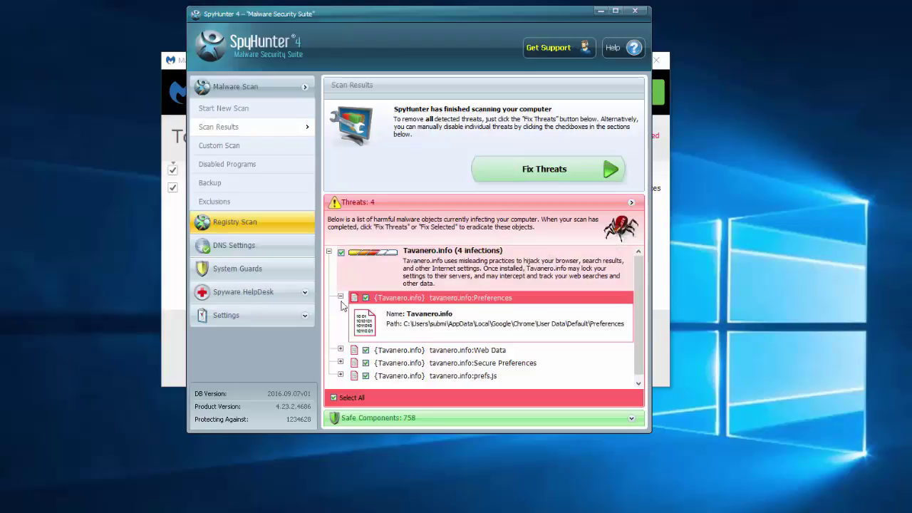
click(340, 350)
click(341, 366)
click(339, 371)
click(340, 329)
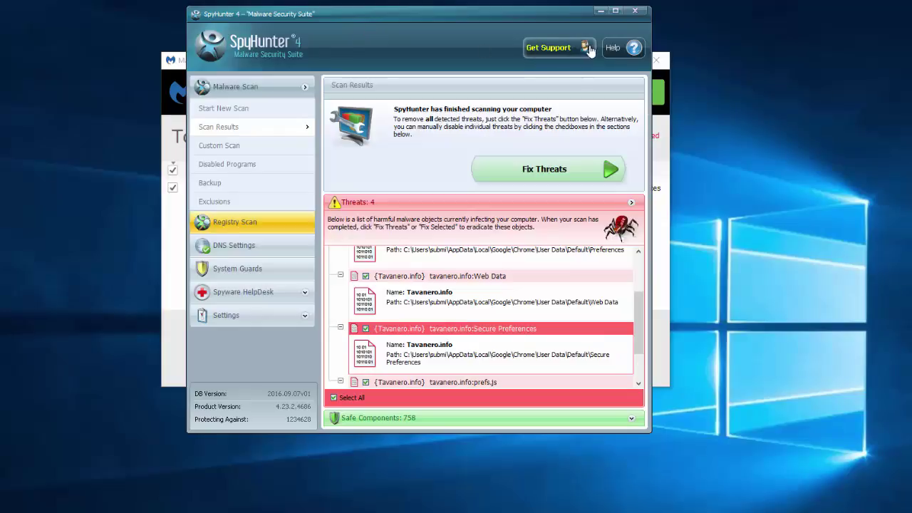
click(635, 11)
Step: Quarantine the PUP.Optional.TechConnect.ShrtCln threat with Remove Selected and close Malwarebytes
drag(332, 59, 321, 49)
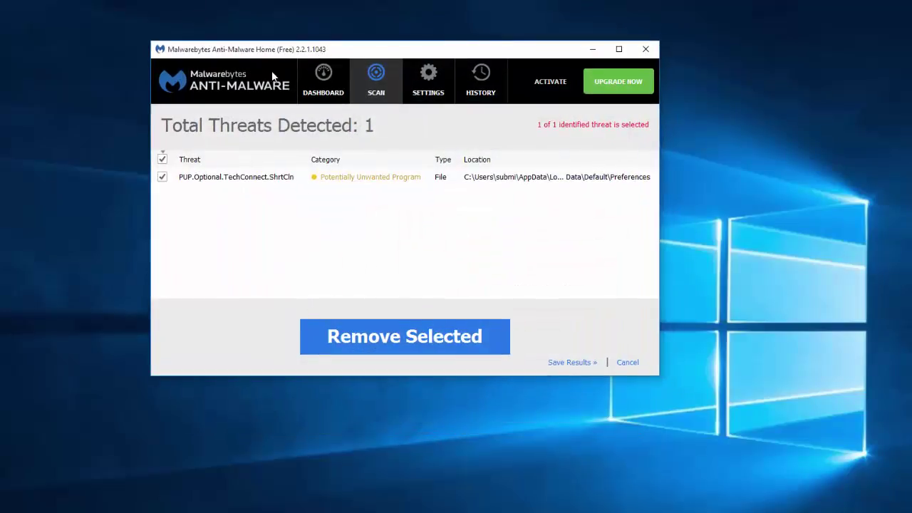
click(362, 342)
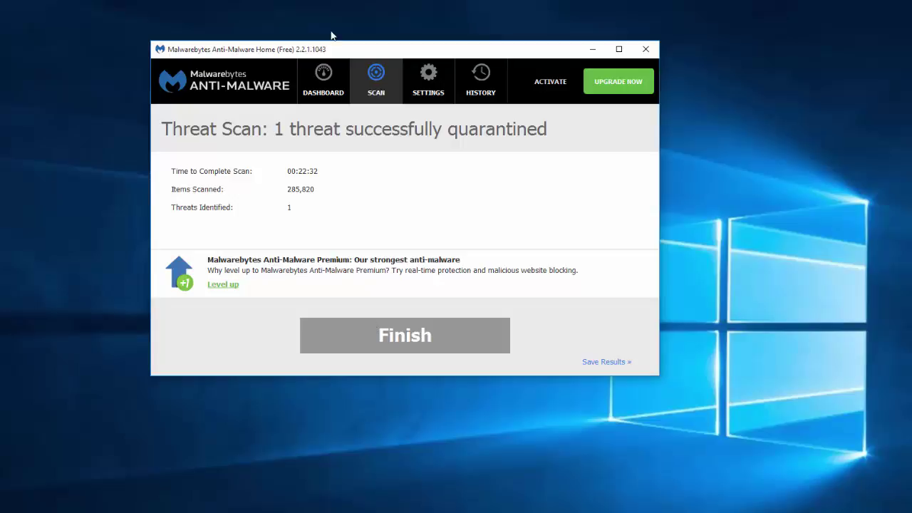
drag(303, 47, 304, 58)
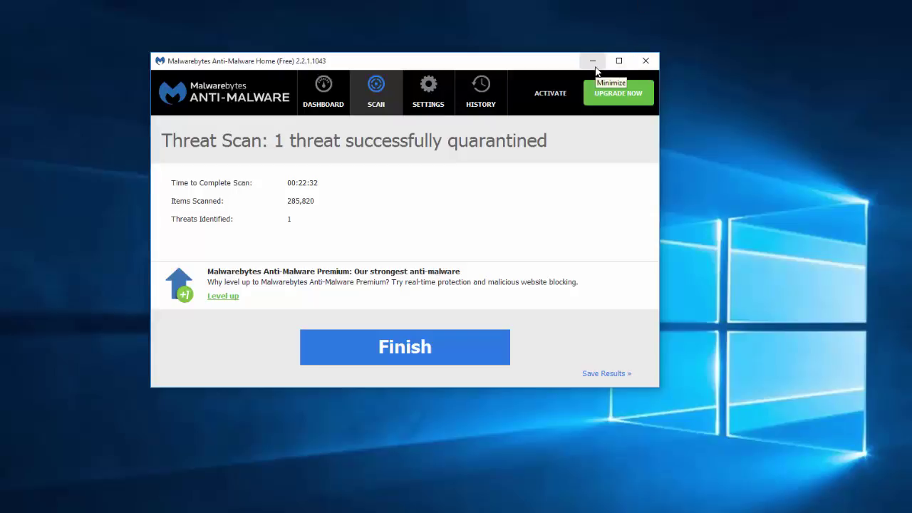
click(646, 61)
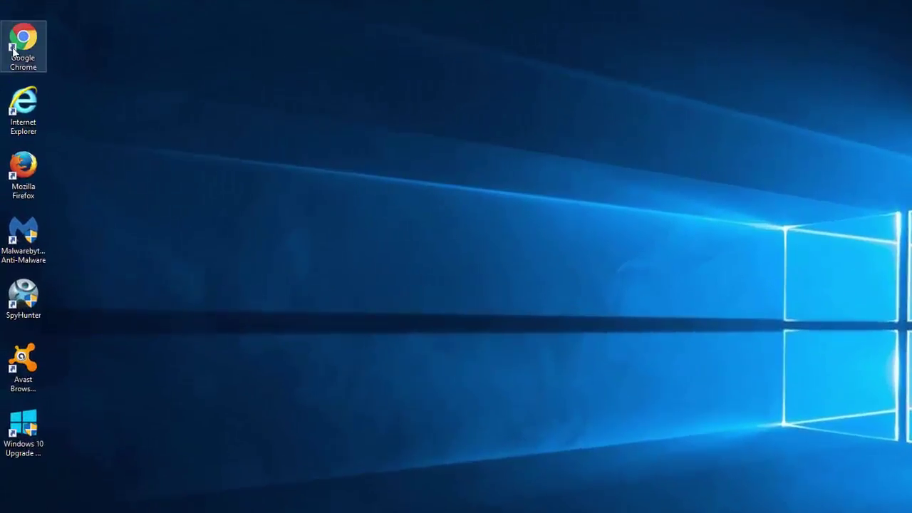
right_click(19, 80)
click(156, 295)
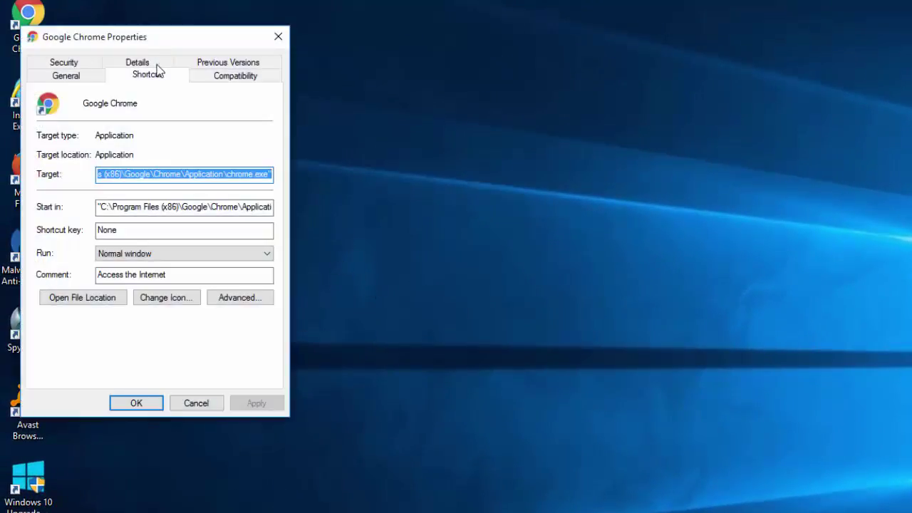
drag(134, 47, 328, 32)
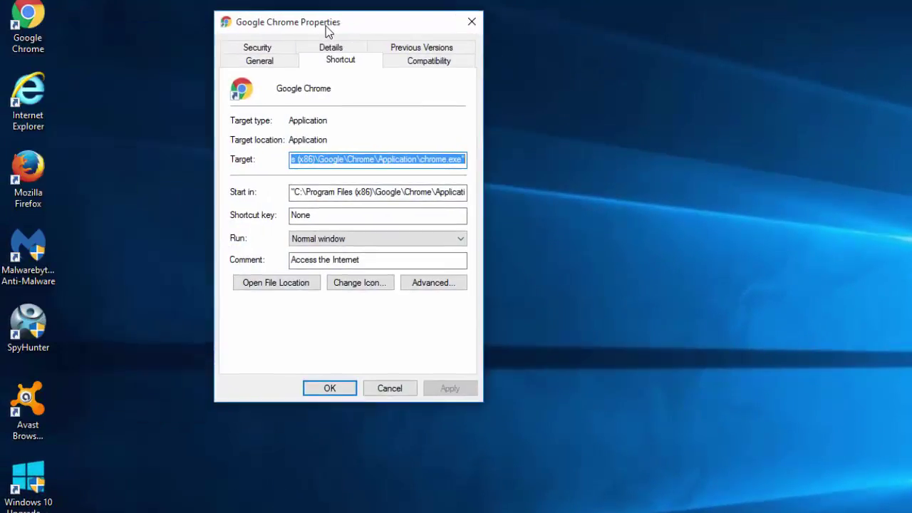
right_click(21, 23)
click(419, 158)
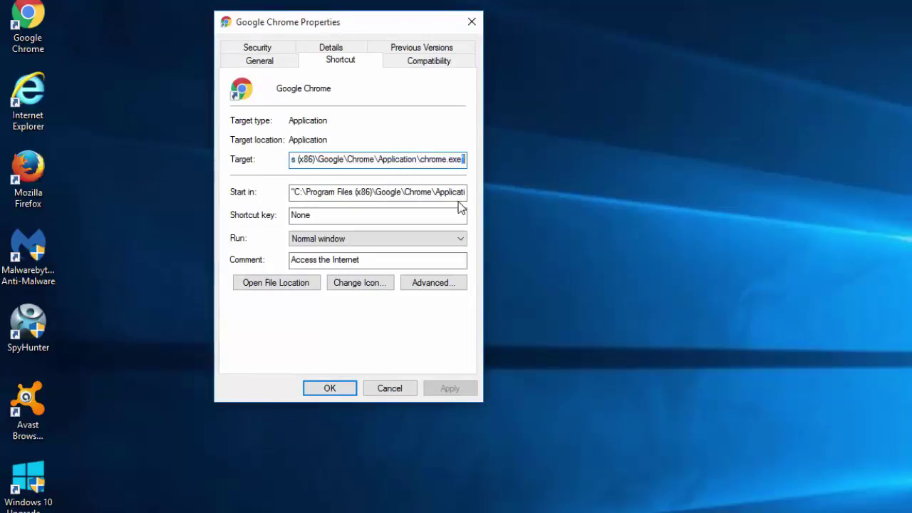
drag(449, 192, 477, 203)
click(357, 195)
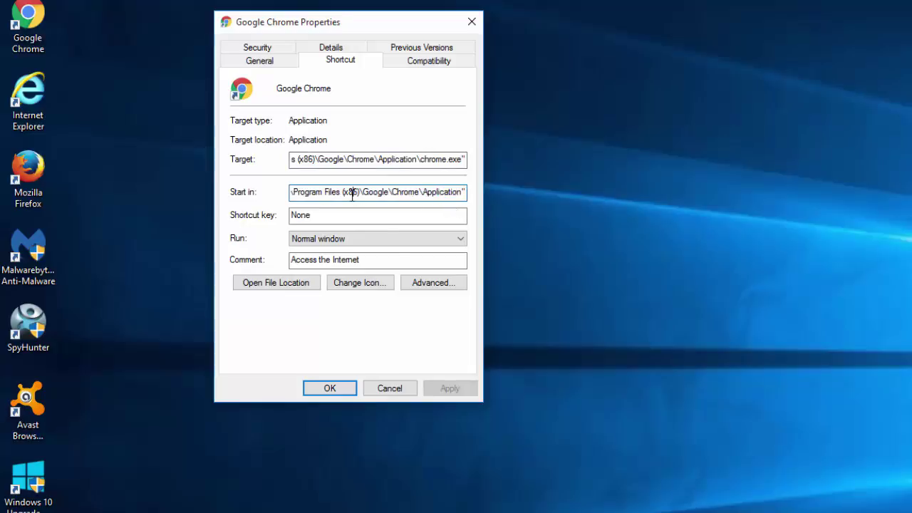
click(464, 159)
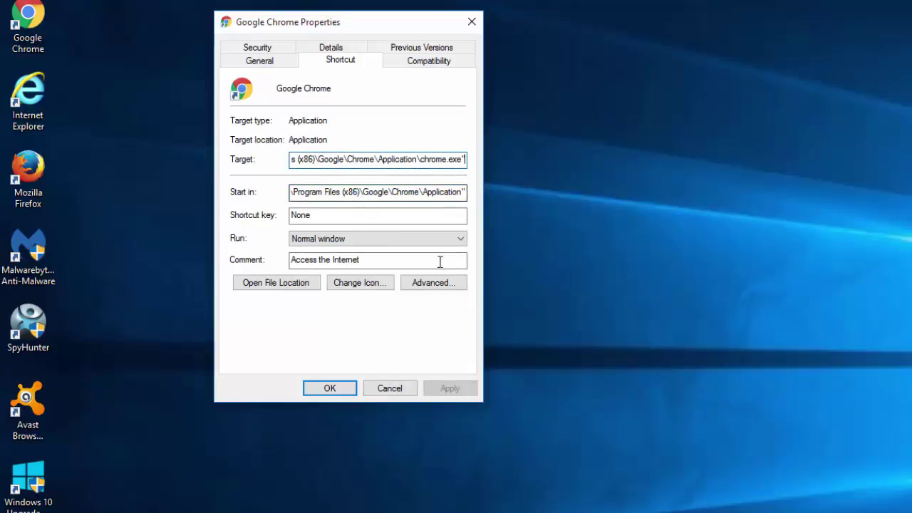
Step: Inspect and close the Internet Explorer and Firefox shortcut properties
click(471, 23)
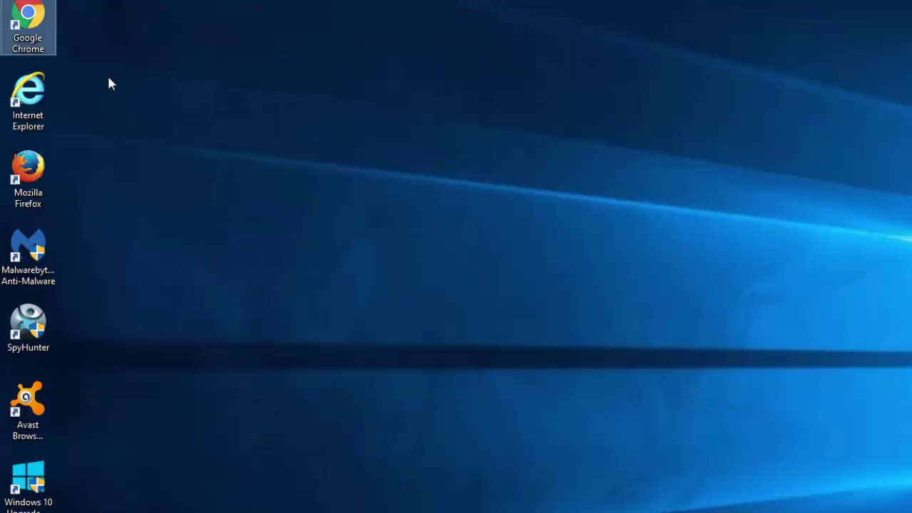
right_click(54, 88)
click(153, 339)
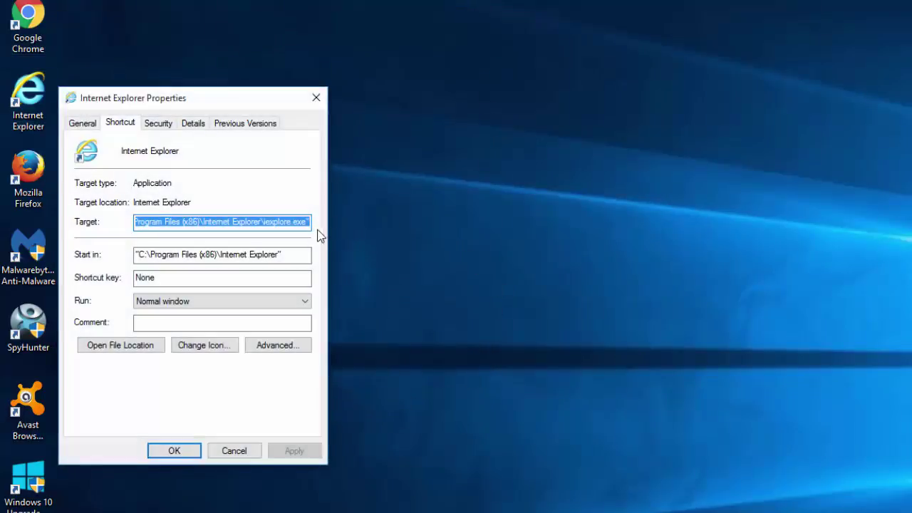
click(314, 100)
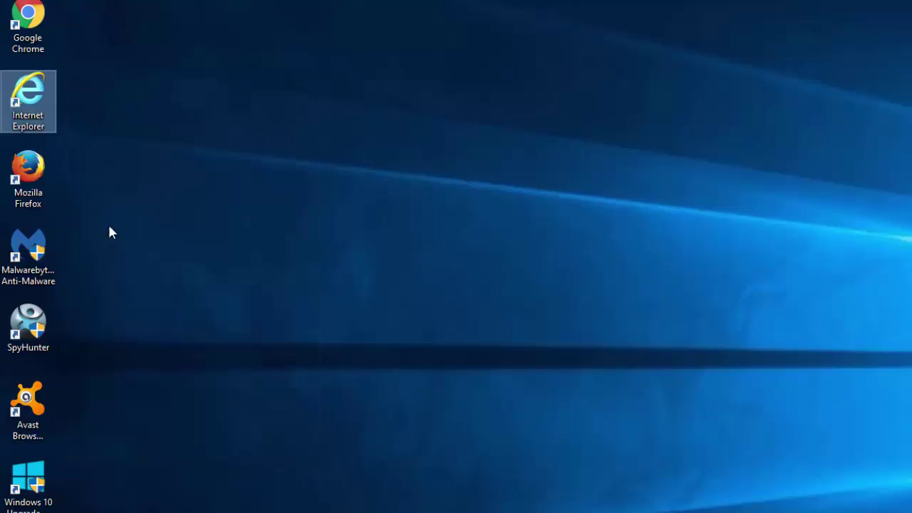
right_click(32, 181)
click(97, 443)
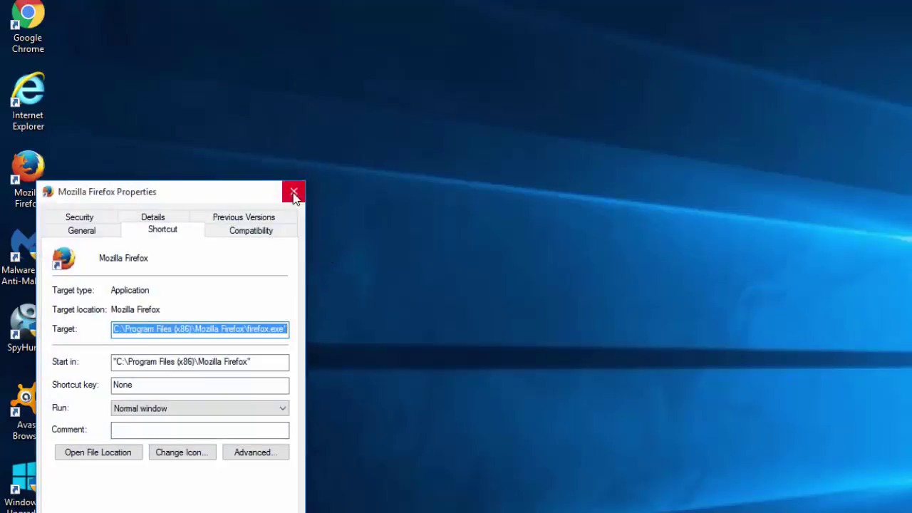
click(294, 190)
right_click(27, 104)
click(71, 354)
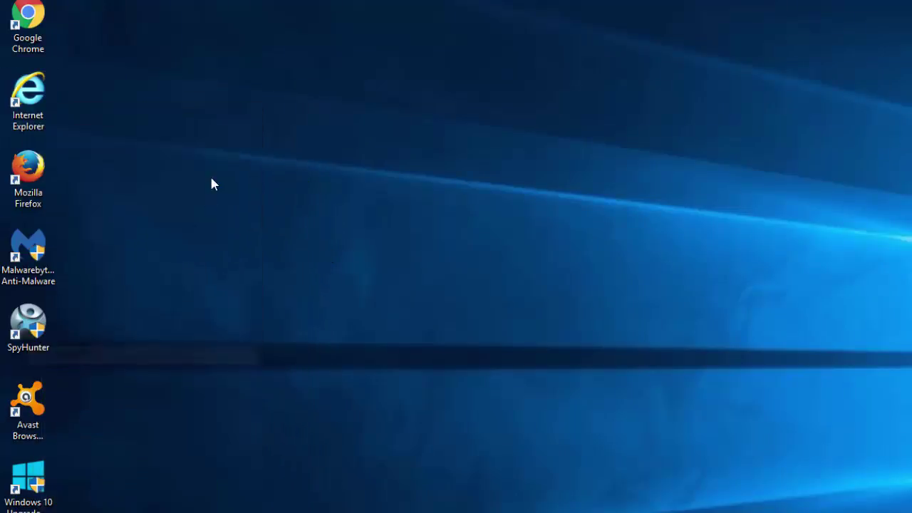
click(281, 237)
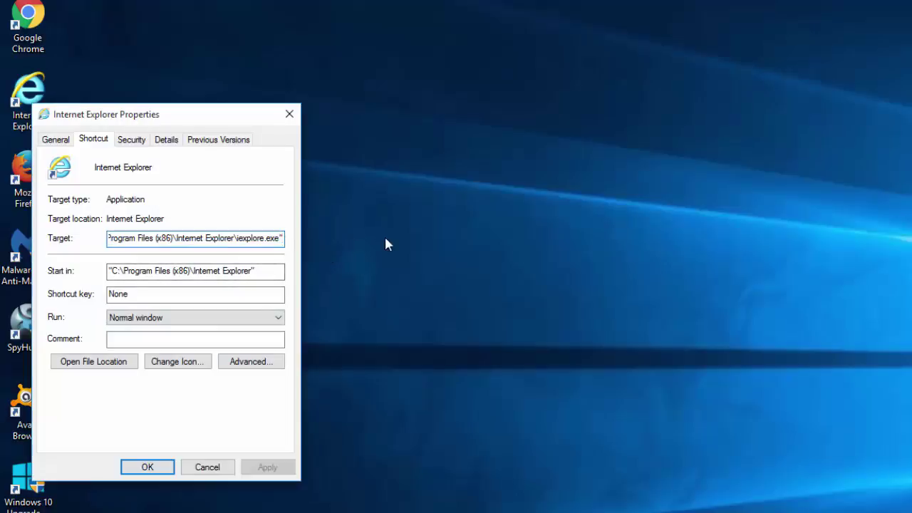
text(http://w)
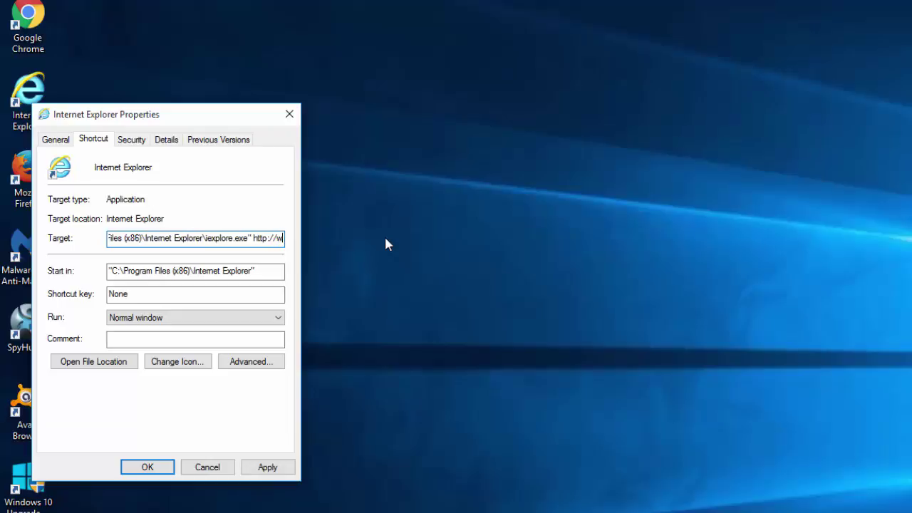
key(BackSpace)
text(tave)
text(rn)
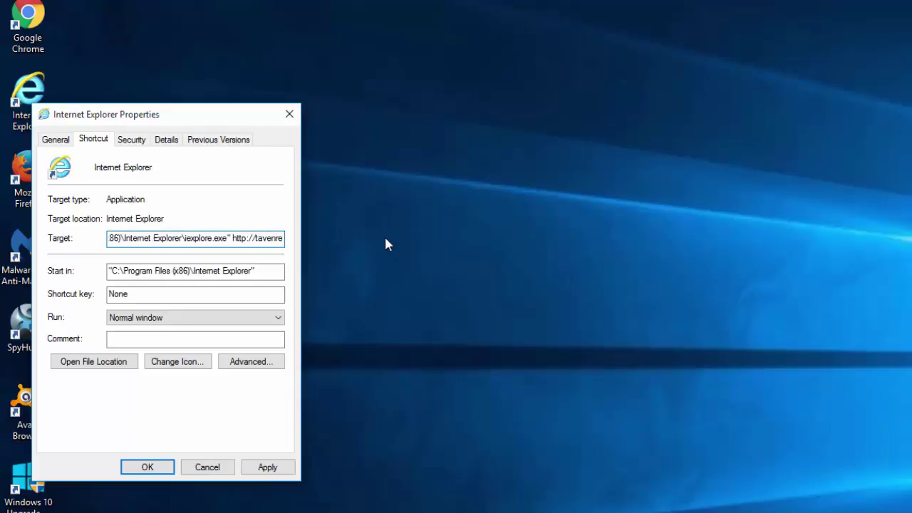
key(BackSpace)
key(BackSpace)
key(BackSpace)
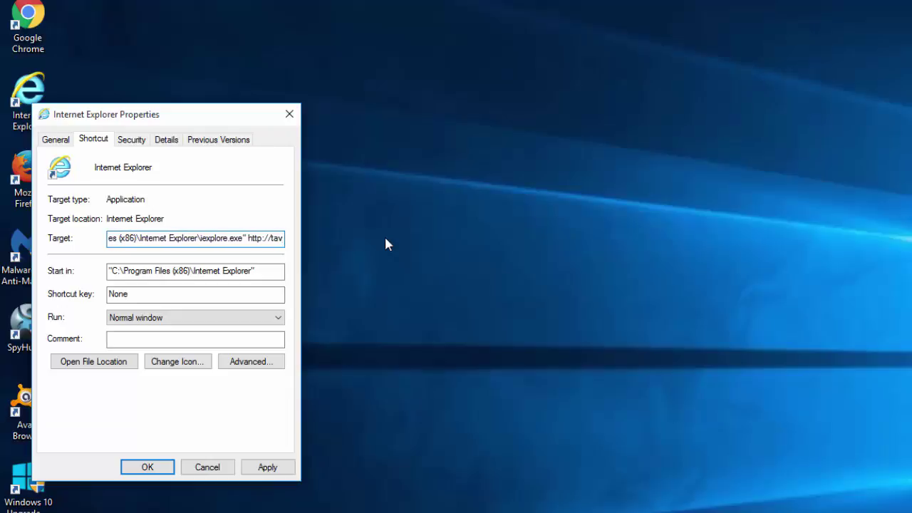
text(anero.info)
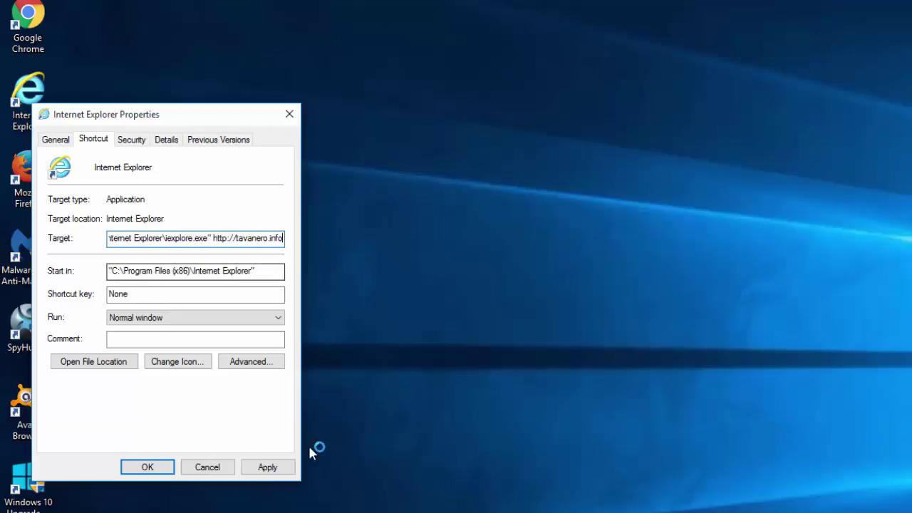
click(274, 466)
click(168, 469)
Step: Launch Internet Explorer from the shortcut, opening tavanero.info, and view its address history
double_click(28, 106)
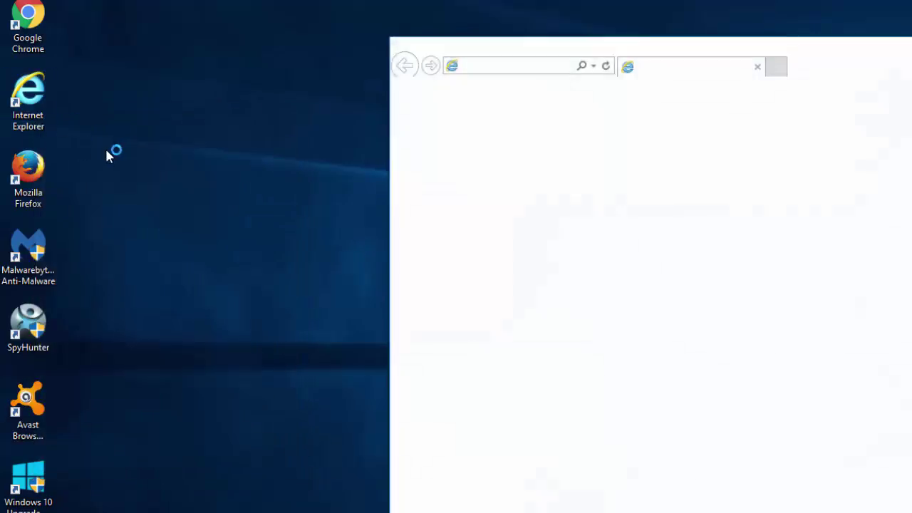
click(549, 67)
click(558, 67)
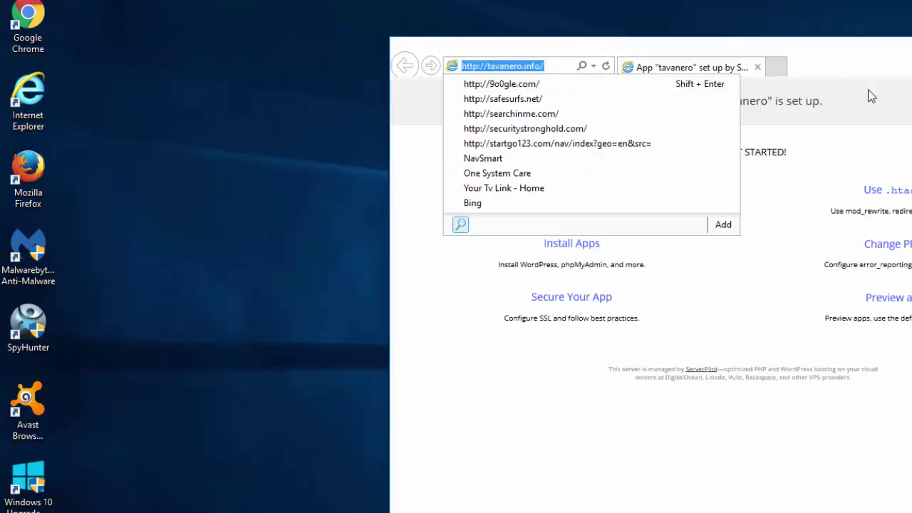
key(alt+F4)
right_click(31, 100)
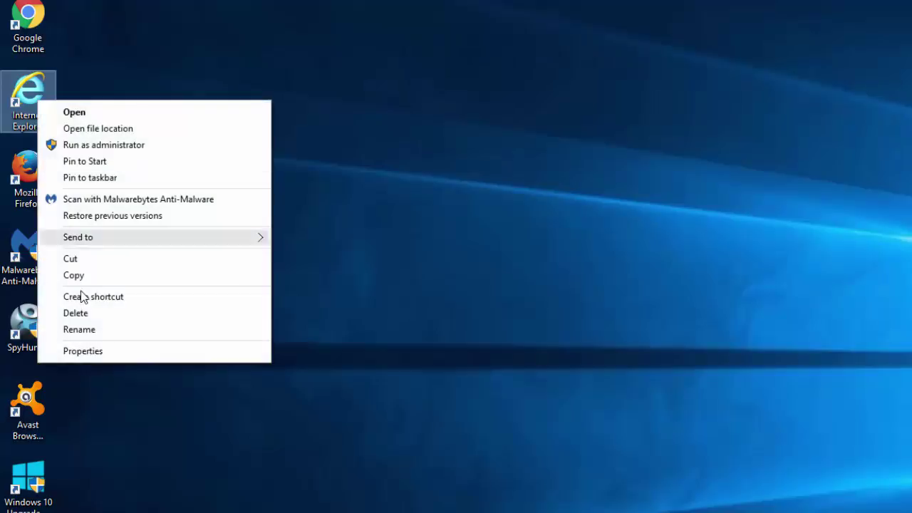
click(83, 330)
right_click(26, 112)
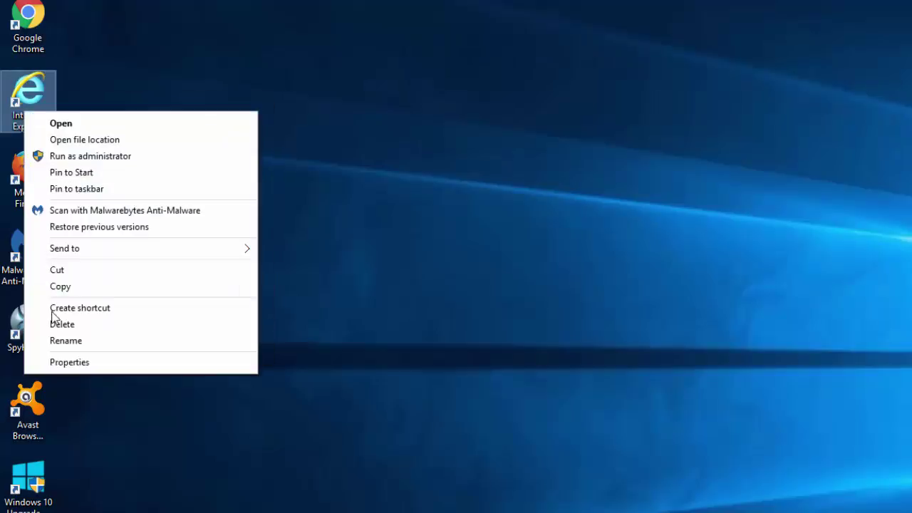
click(69, 362)
click(226, 246)
drag(227, 245, 285, 246)
key(Delete)
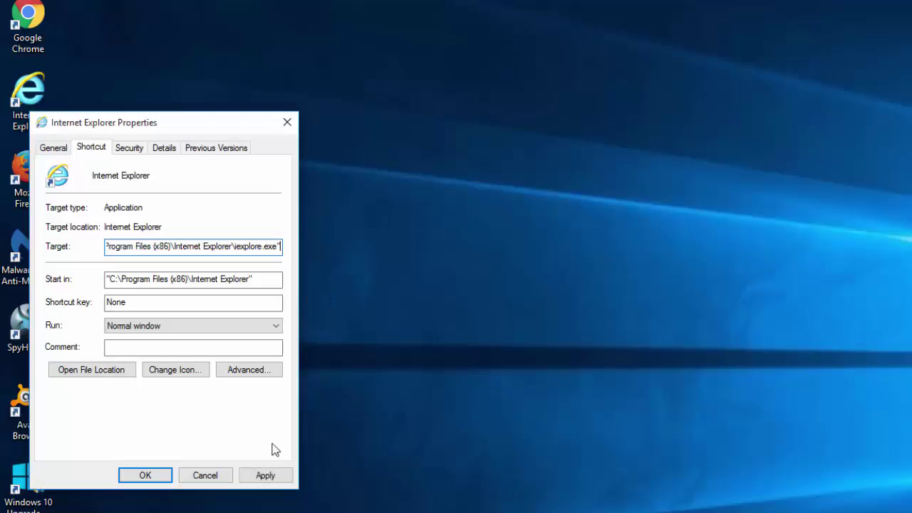
click(265, 479)
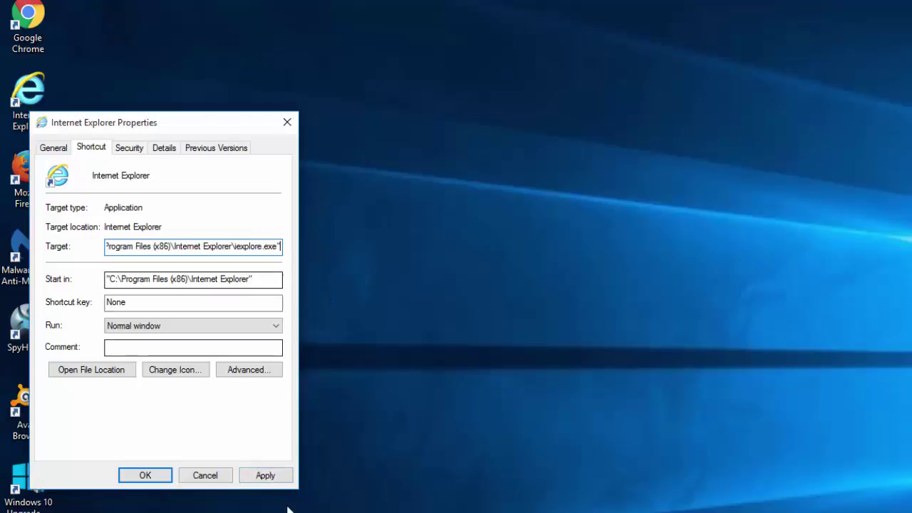
click(142, 478)
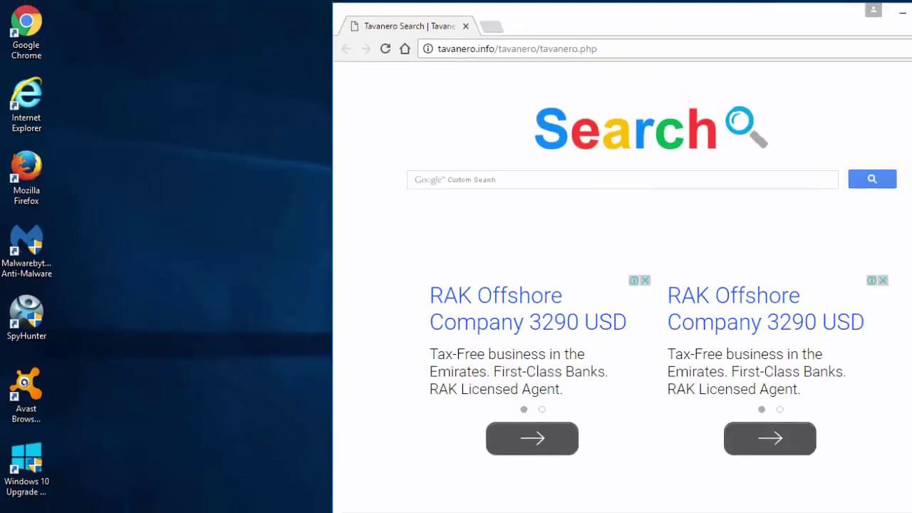
Step: Remove the Tavanero startup page in Chrome settings and start on the New Tab page
click(706, 66)
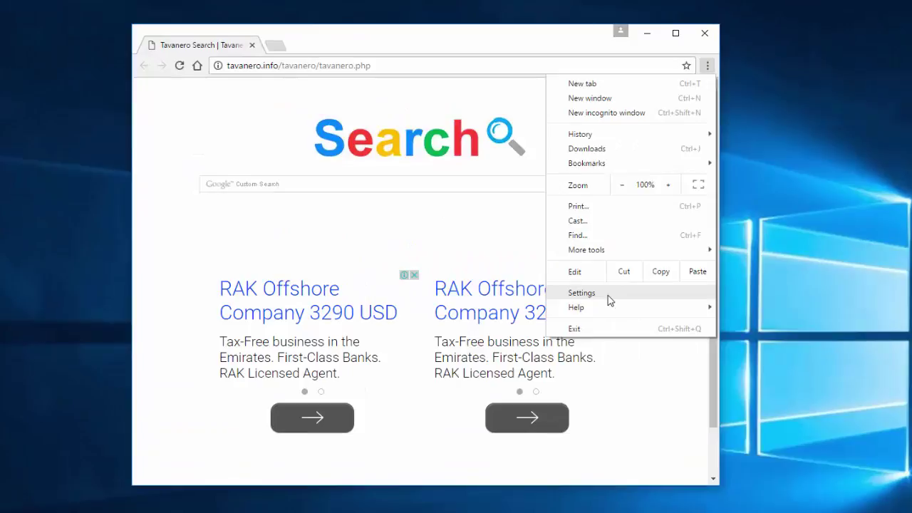
click(591, 293)
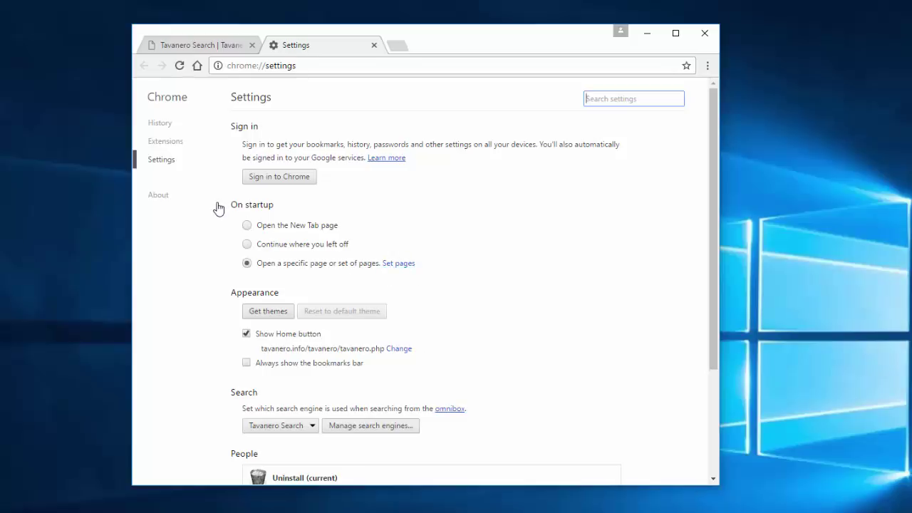
click(396, 264)
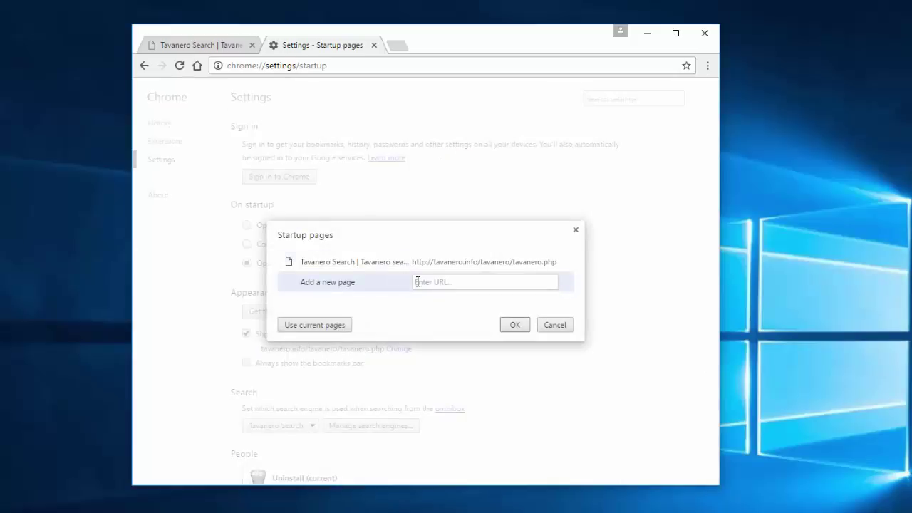
click(567, 262)
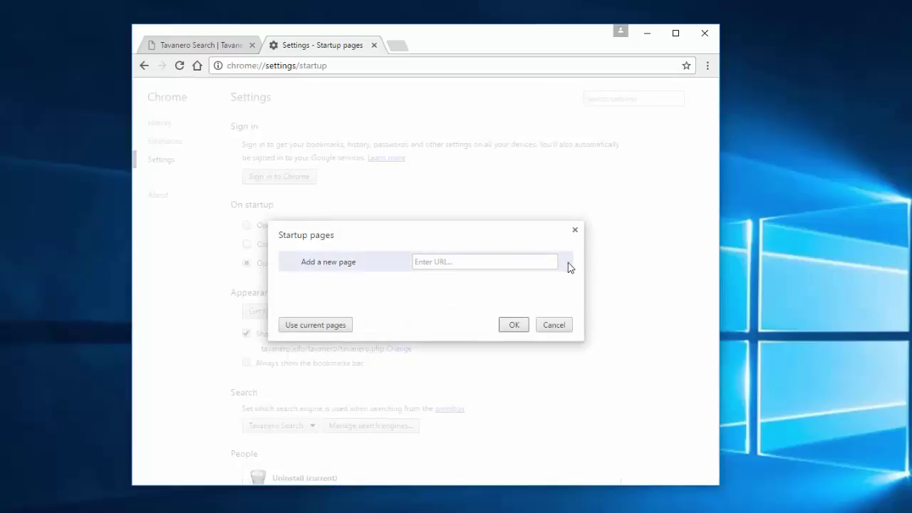
click(517, 325)
click(250, 226)
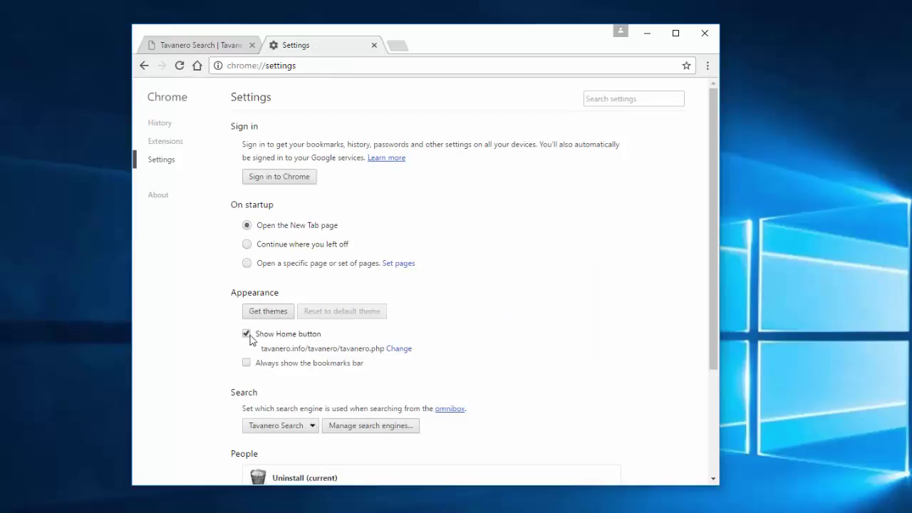
Step: Replace the tavanero home page with the New Tab page and hide the Home button
click(398, 349)
triple_click(483, 290)
key(BackSpace)
key(BackSpace)
key(BackSpace)
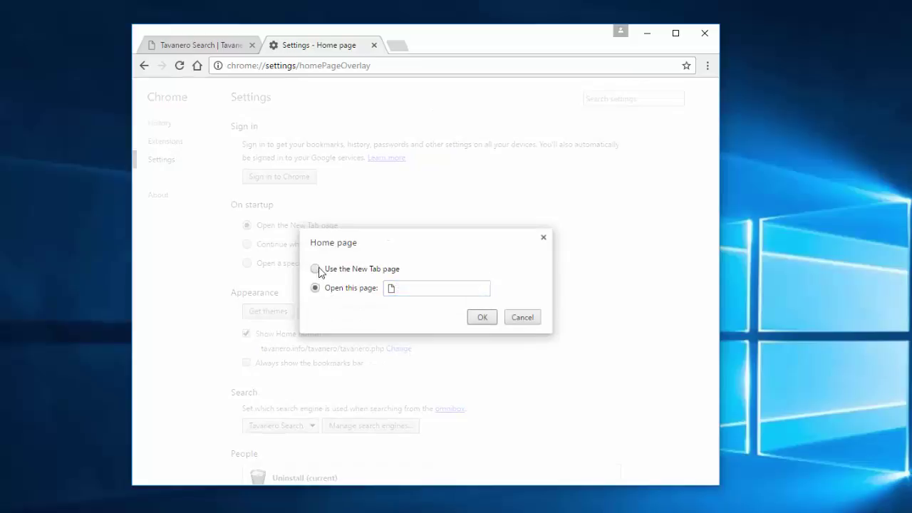
click(314, 268)
click(482, 317)
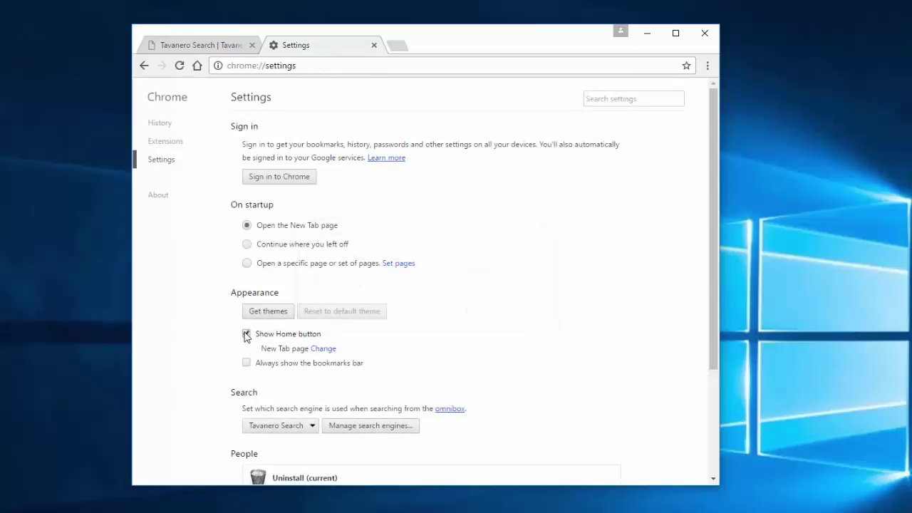
click(246, 334)
Step: Set Google as Chrome's default search engine and remove the Tavanero Search entry
click(354, 415)
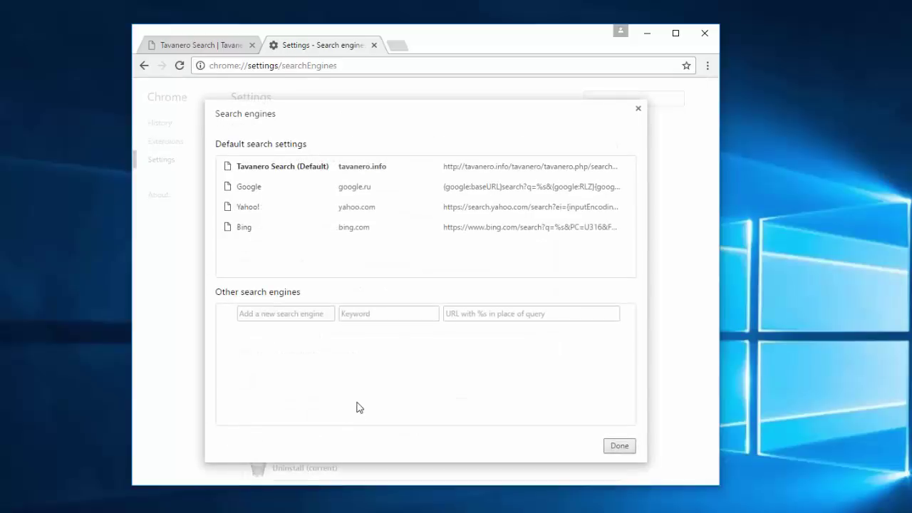
mouse_move(399, 187)
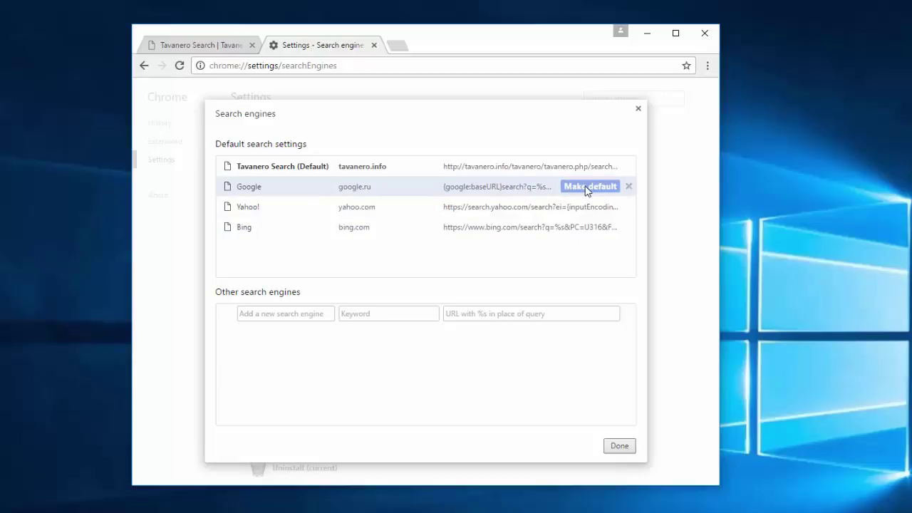
click(600, 191)
click(590, 188)
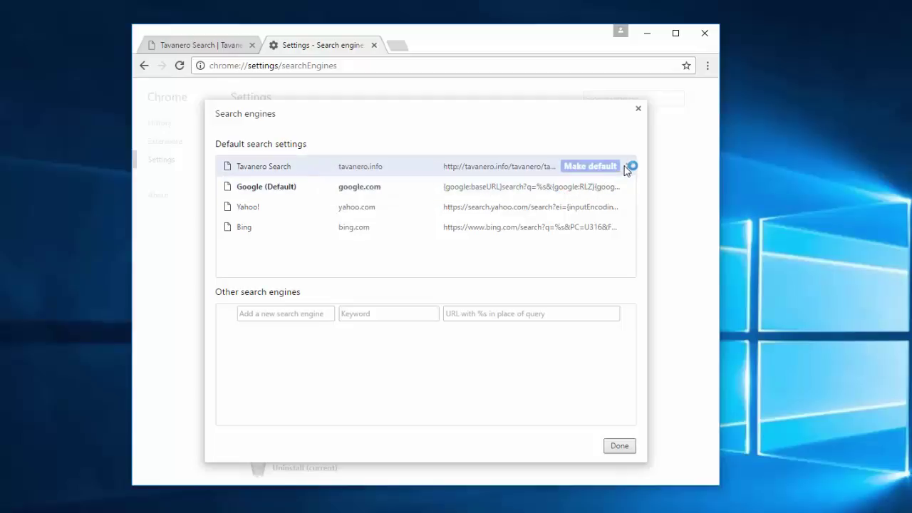
mouse_move(428, 166)
click(629, 166)
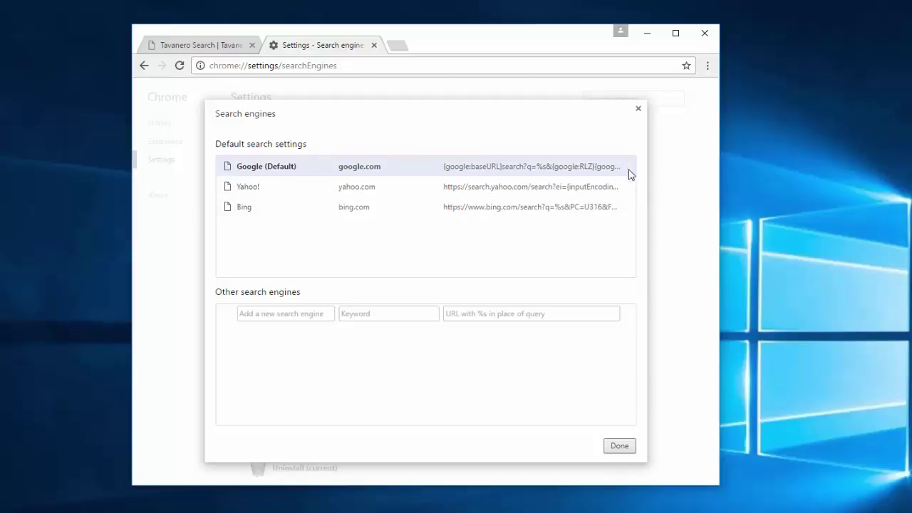
click(617, 447)
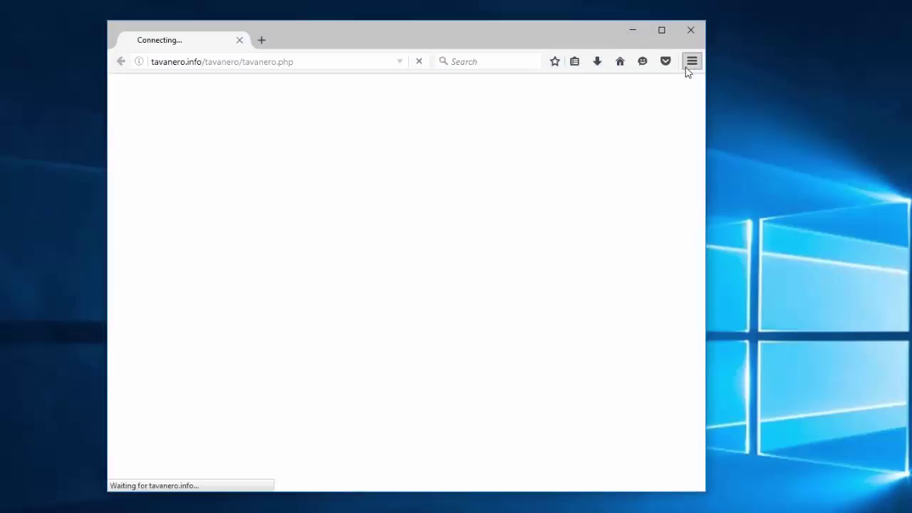
Step: Restore Firefox's home page to the default Mozilla Firefox Start Page
click(690, 62)
click(610, 242)
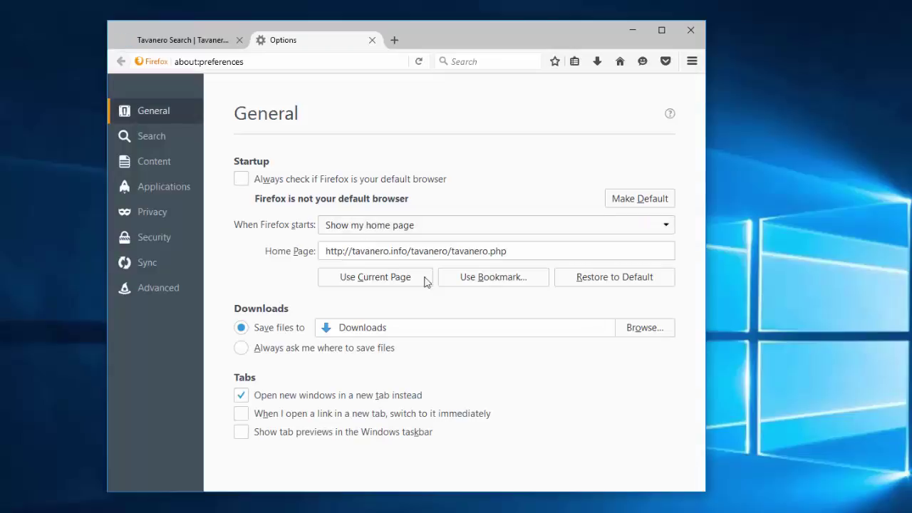
click(615, 282)
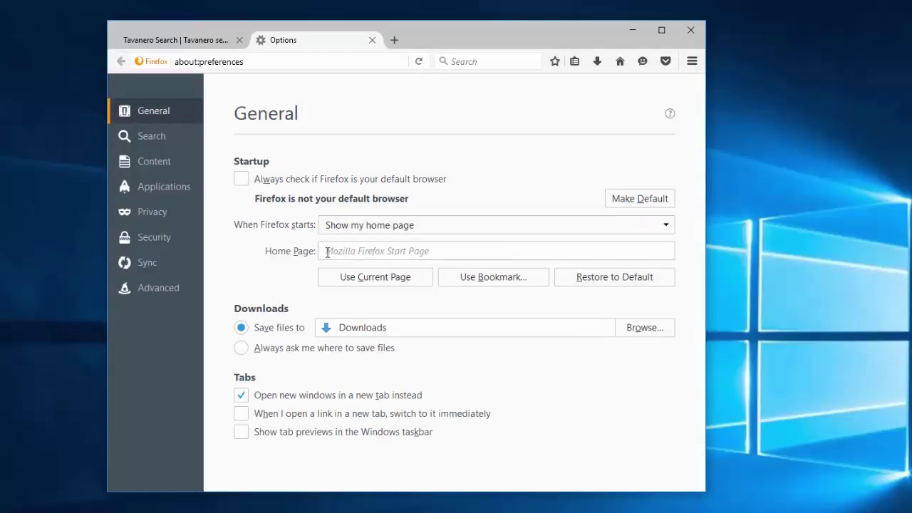
Step: Review the Yahoo and Bing one-click search engines in Firefox's Search preferences
click(151, 138)
scroll(470, 310, down, 2)
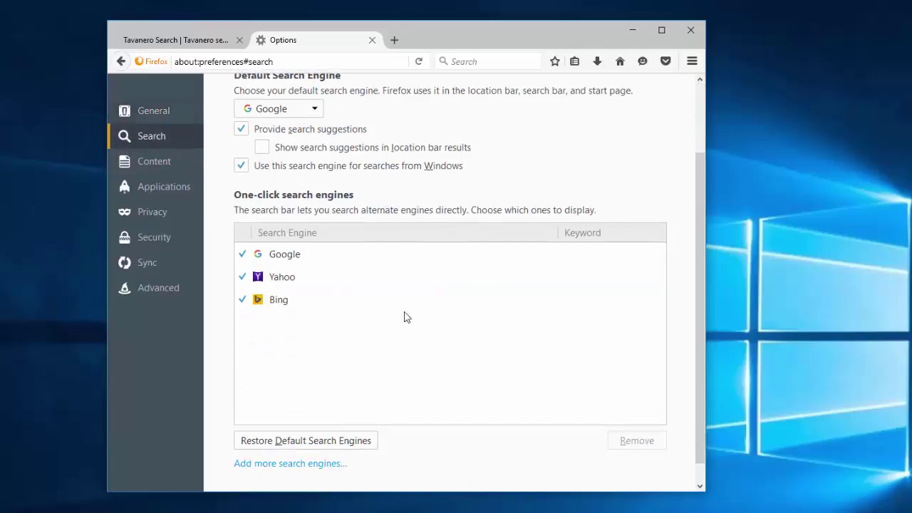
click(304, 281)
click(290, 305)
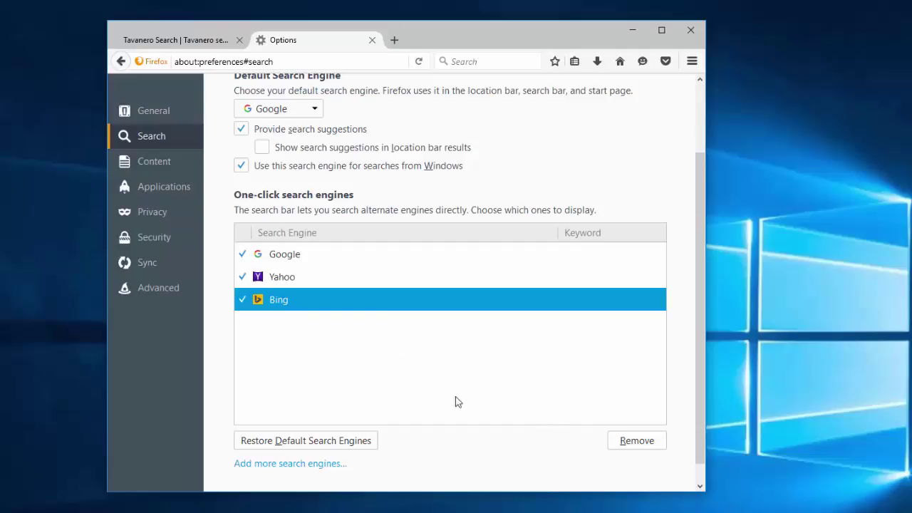
click(289, 276)
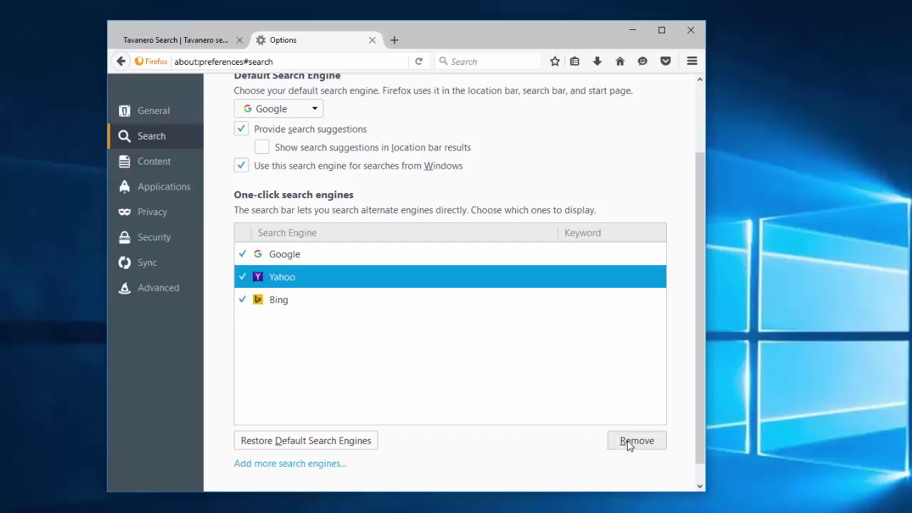
Step: Keep Google as Firefox's default search engine after briefly switching it to Yahoo
click(292, 108)
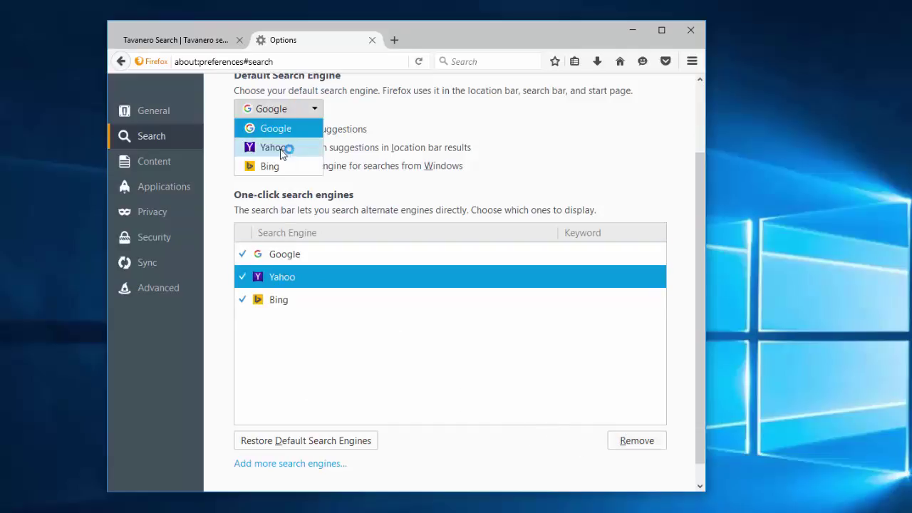
click(282, 148)
click(288, 109)
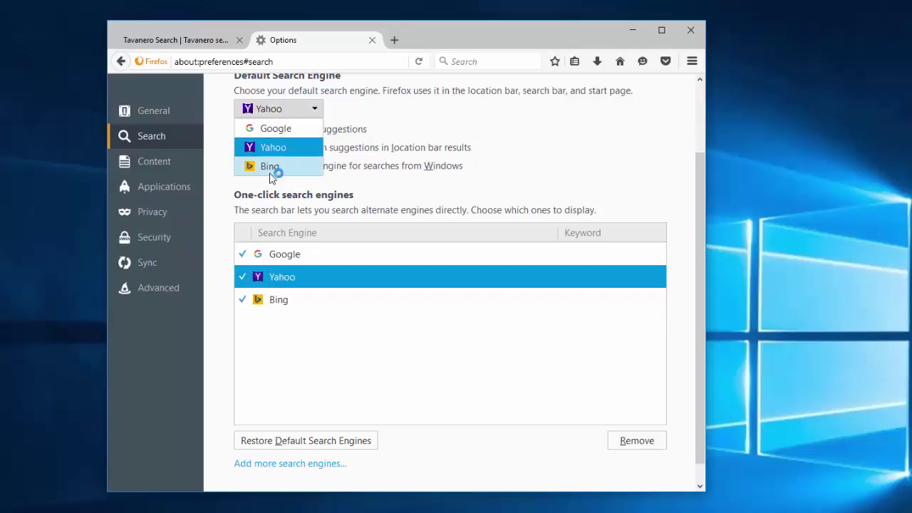
click(278, 130)
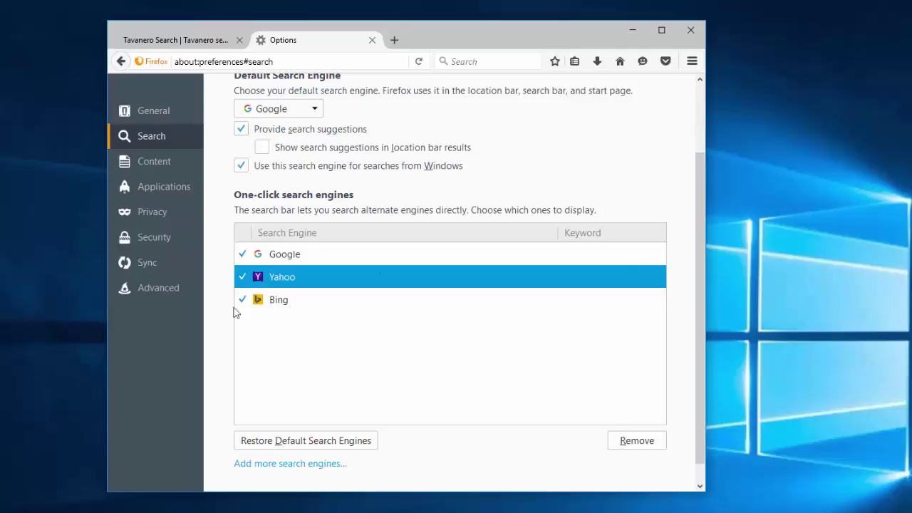
click(295, 256)
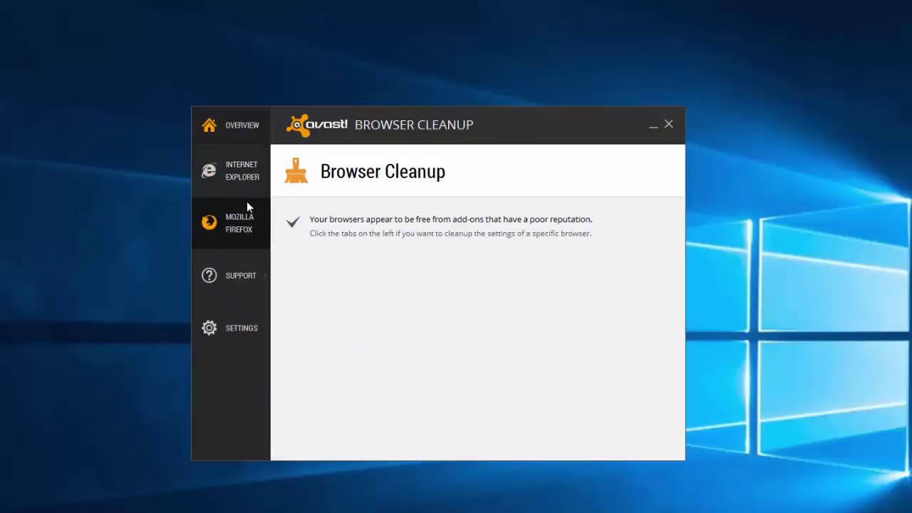
Step: Reposition the Avast Browser Cleanup window and check its Internet Explorer and Firefox pages, ending on Internet Explorer
drag(389, 117, 370, 115)
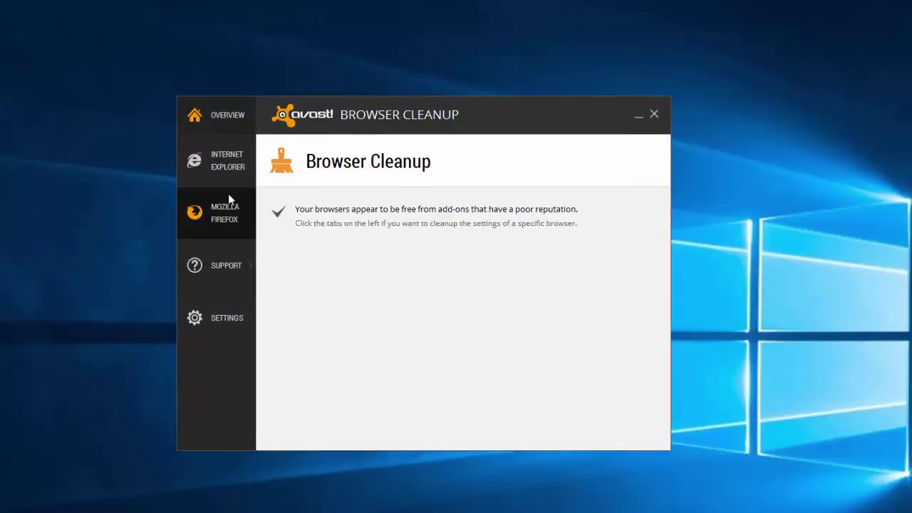
drag(351, 120, 385, 124)
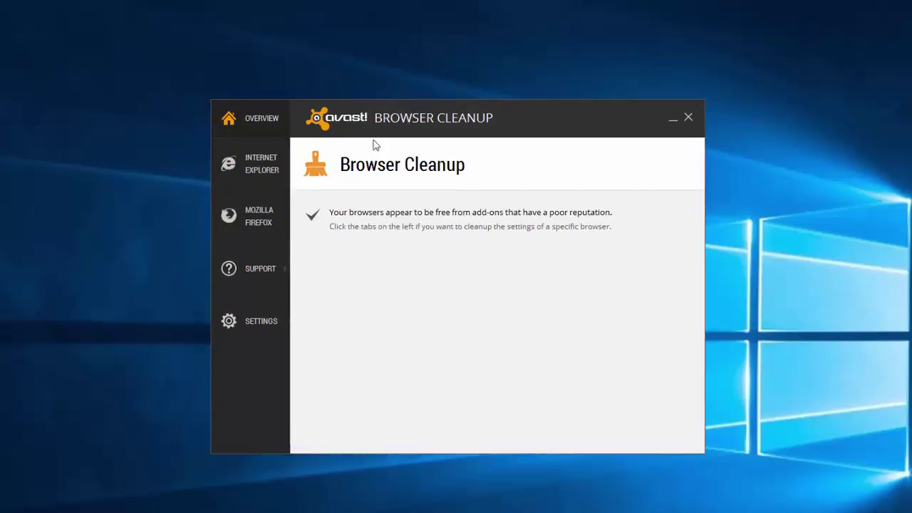
click(262, 177)
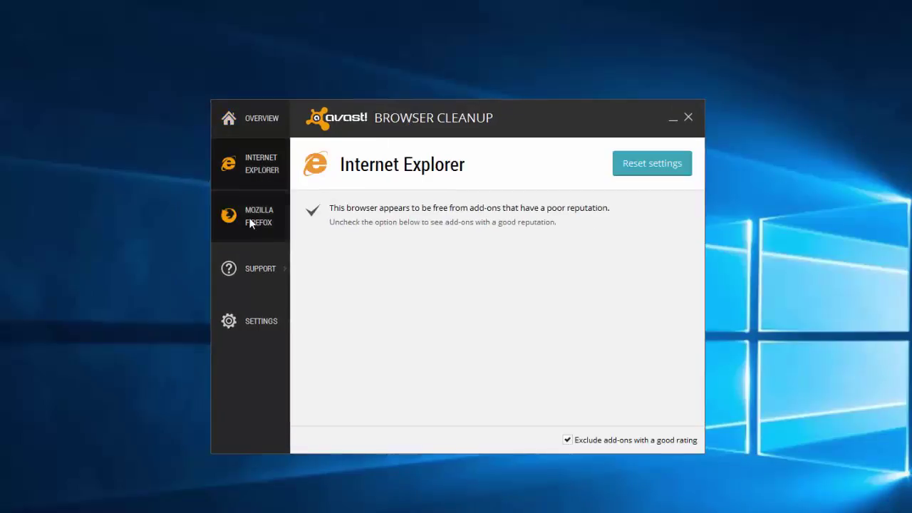
click(249, 221)
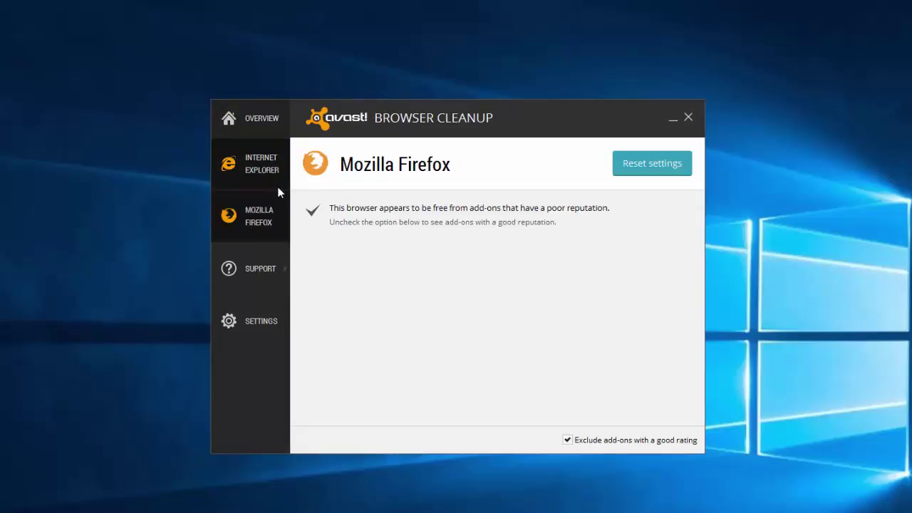
click(251, 169)
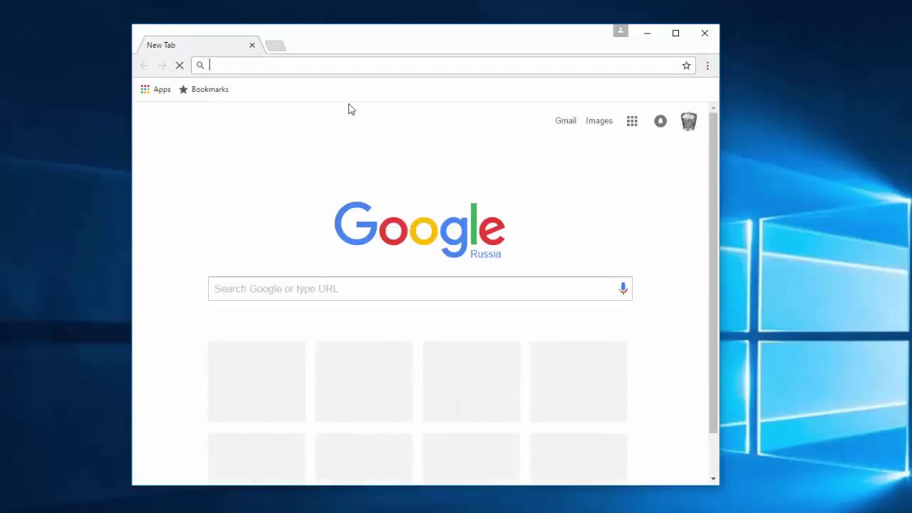
Step: Reset Google Chrome to its original default settings from the advanced settings
click(707, 66)
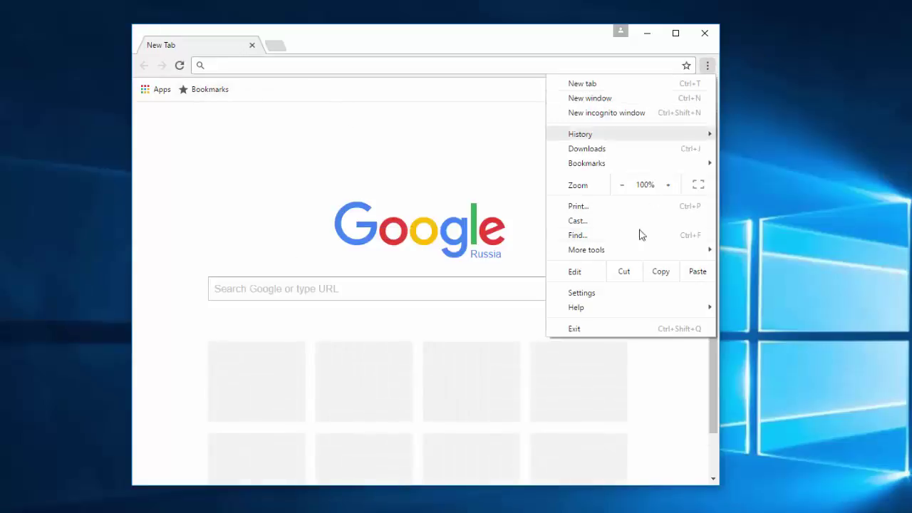
click(581, 293)
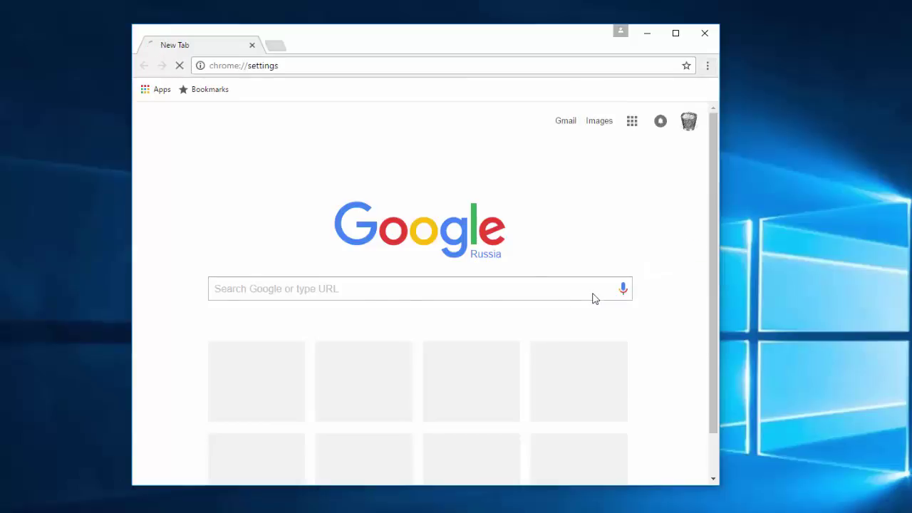
scroll(335, 260, down, 3)
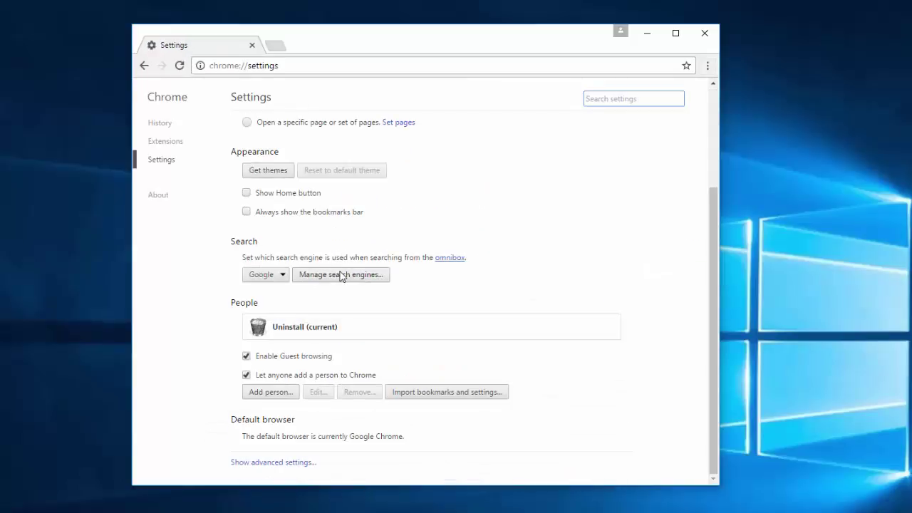
click(276, 463)
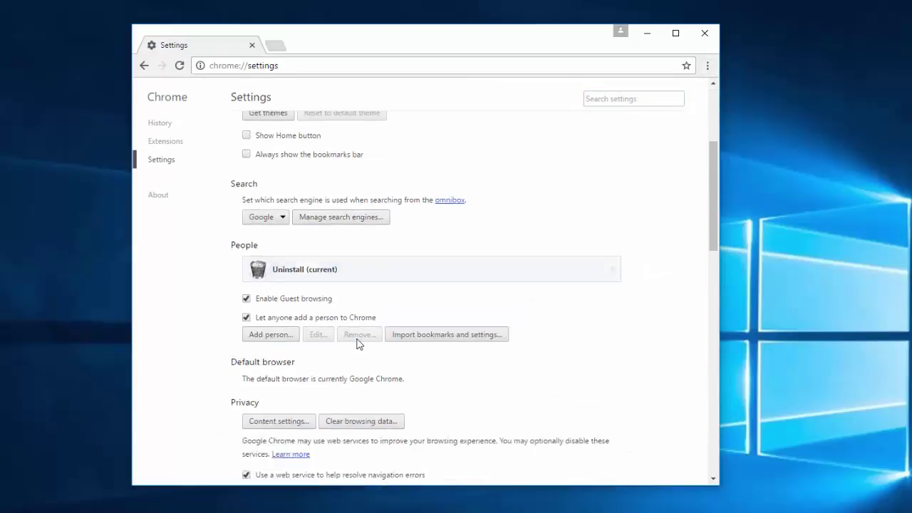
scroll(357, 342, down, 10)
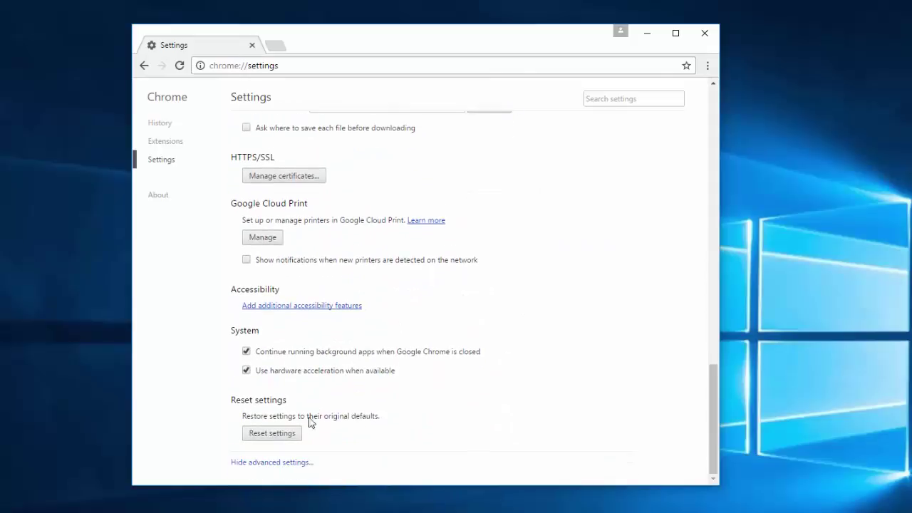
click(274, 433)
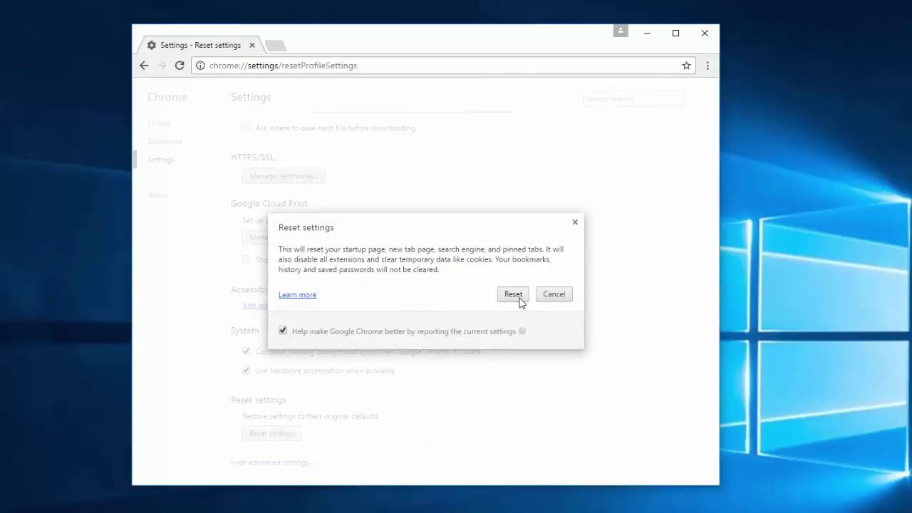
click(574, 223)
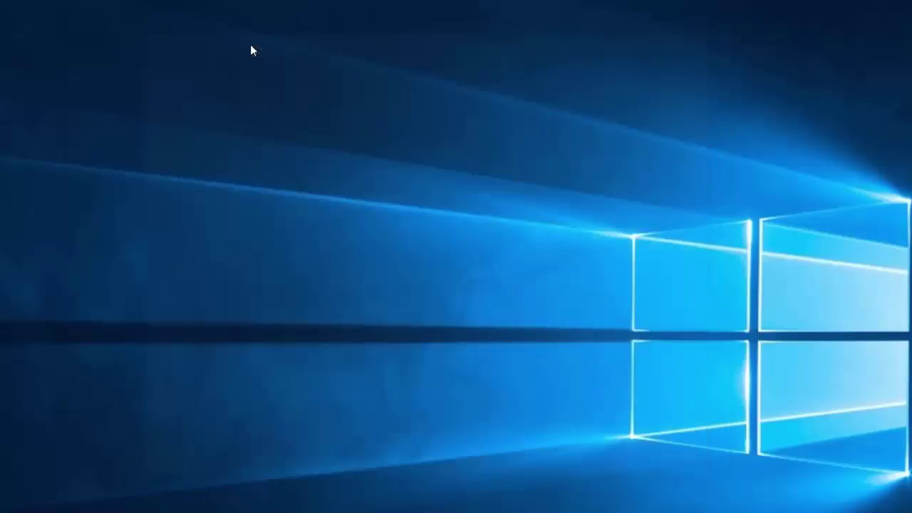